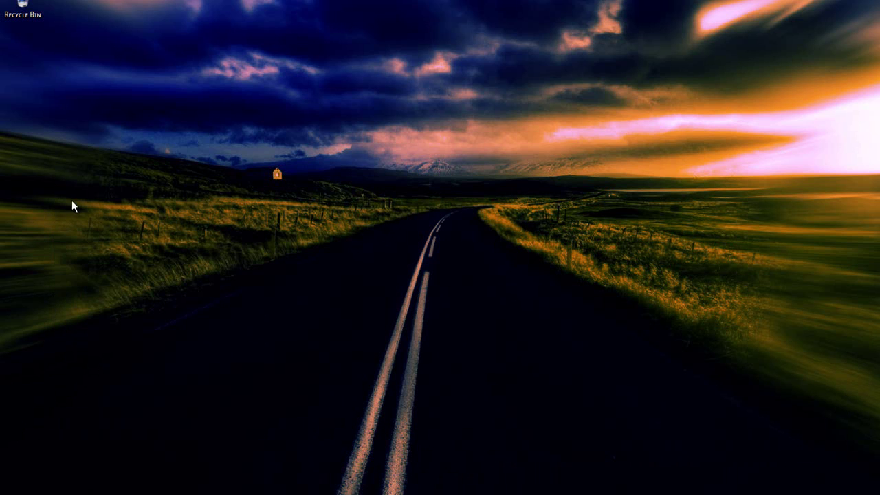
Switch from the desktop to Photoshop with swag1.jpg open at 50%.
left_click_drag(38, 172, 52, 319)
left_click_drag(133, 399, 268, 389)
left_click_drag(599, 264, 489, 297)
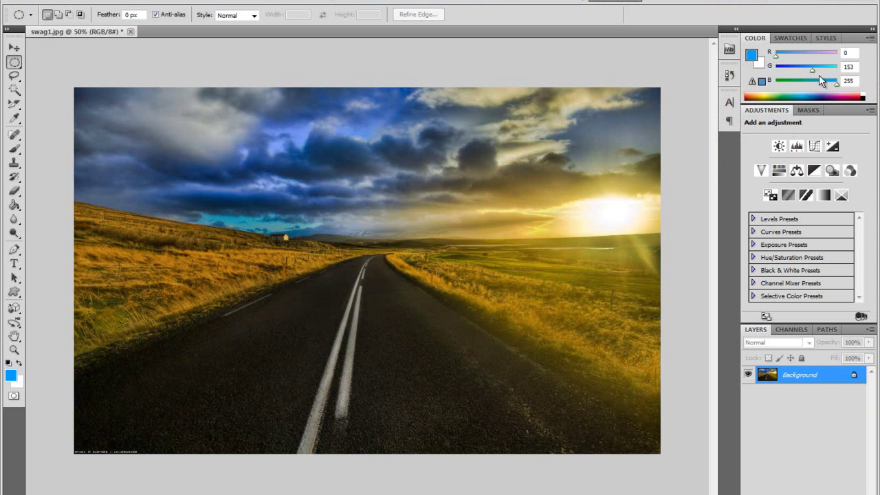
Restore the Photoshop window, enlarge it to show the whole photo, then maximize it again.
left_click(841, 5)
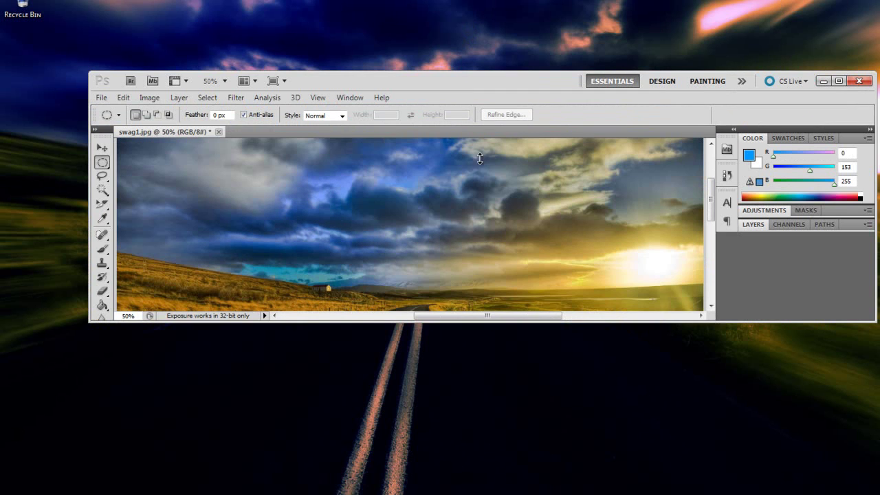
left_click_drag(779, 318, 485, 192)
left_click_drag(463, 264, 385, 457)
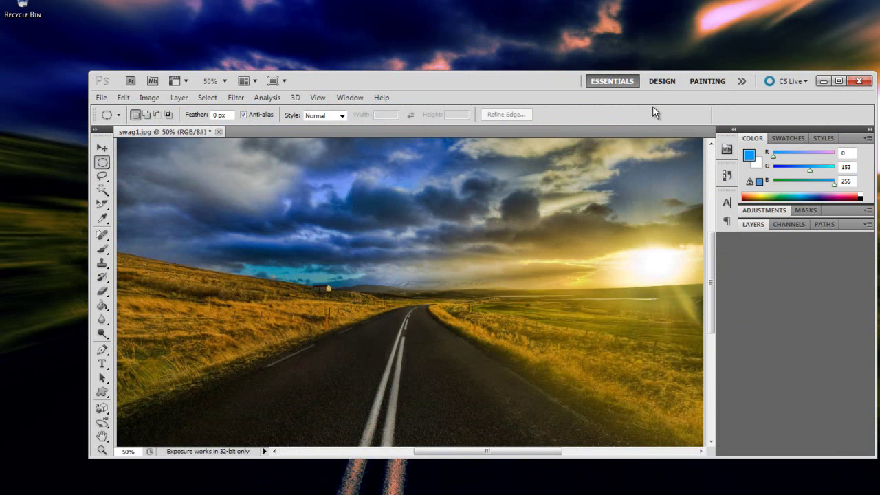
left_click(839, 81)
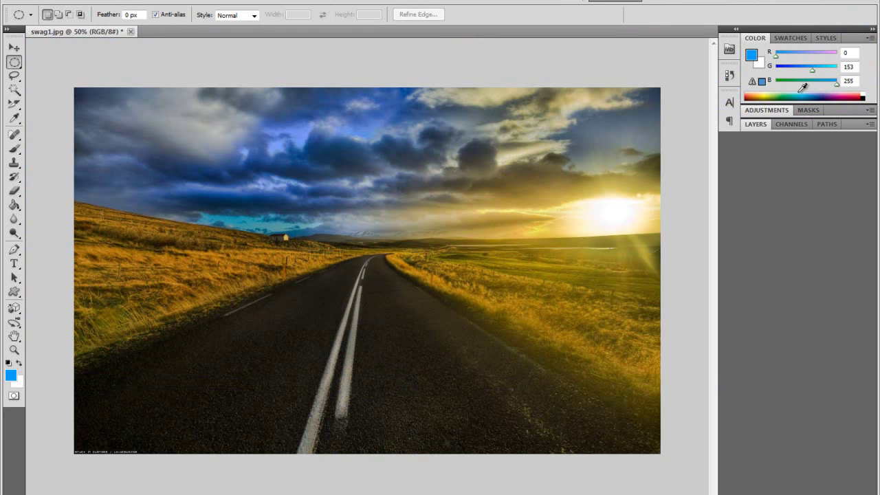
Try an elliptical selection over the road, deselect it, and show the layer list.
left_click_drag(273, 169, 253, 241)
left_click(275, 209)
left_click(759, 124)
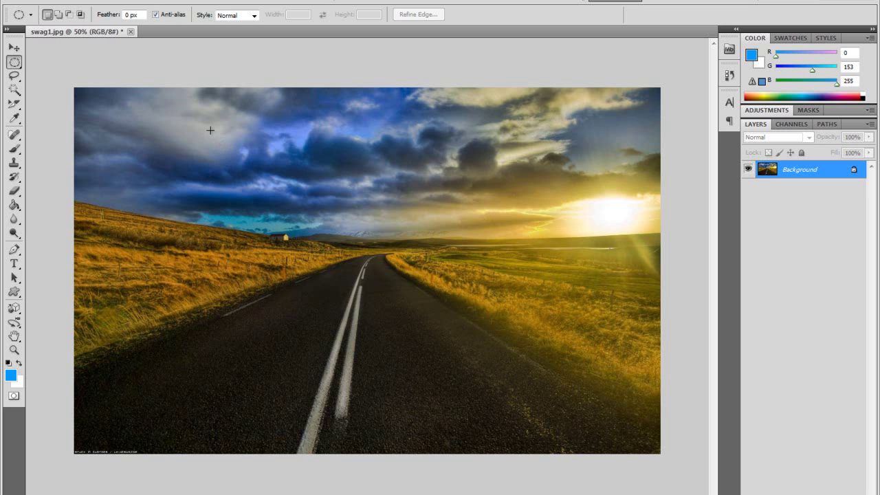
Draw a large circular selection over the road and clouds, redrawing it slightly higher.
left_click_drag(197, 108, 524, 435)
left_click(634, 438)
key("ctrl+z")
left_click_drag(412, 330, 406, 316)
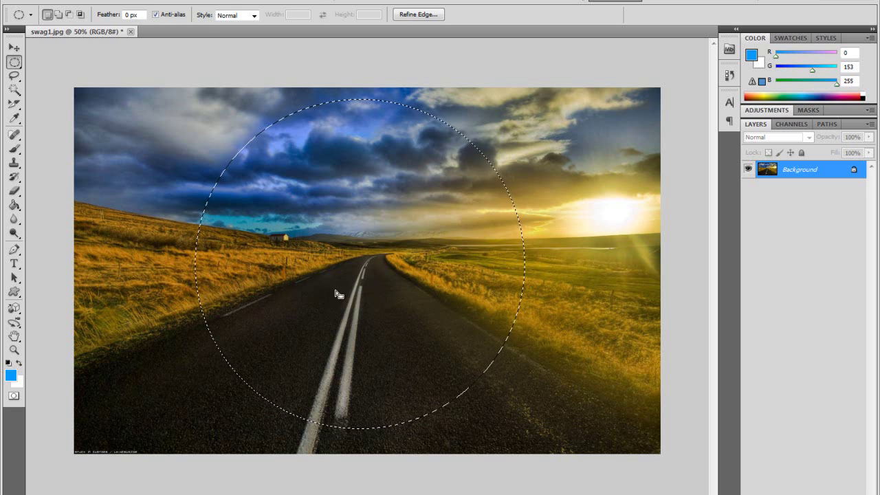
Feather the circular selection by 55 pixels.
left_click(147, 2)
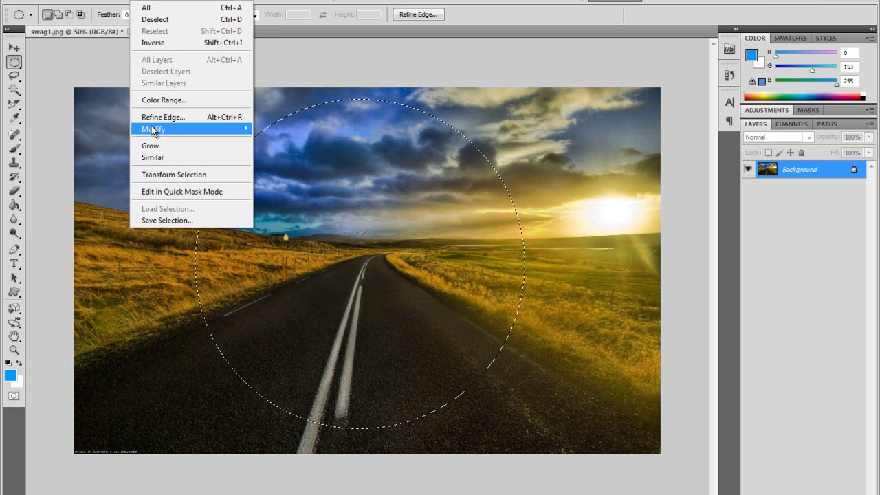
mouse_move(151, 125)
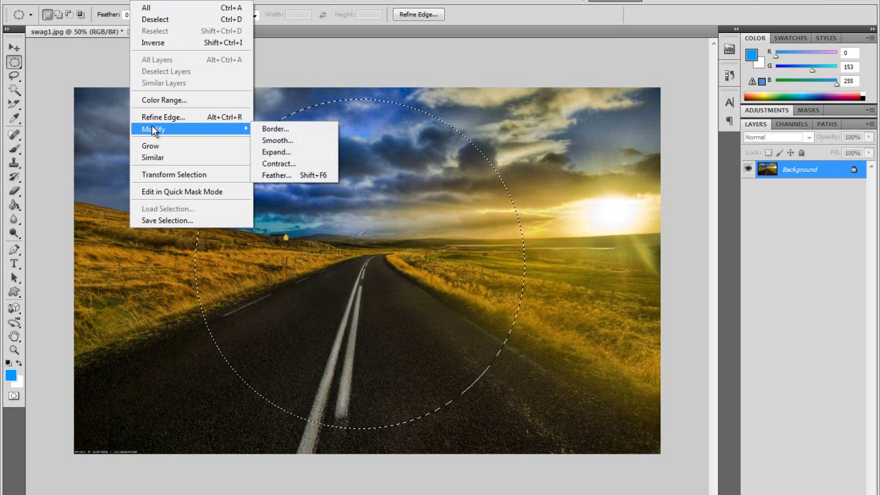
left_click(295, 175)
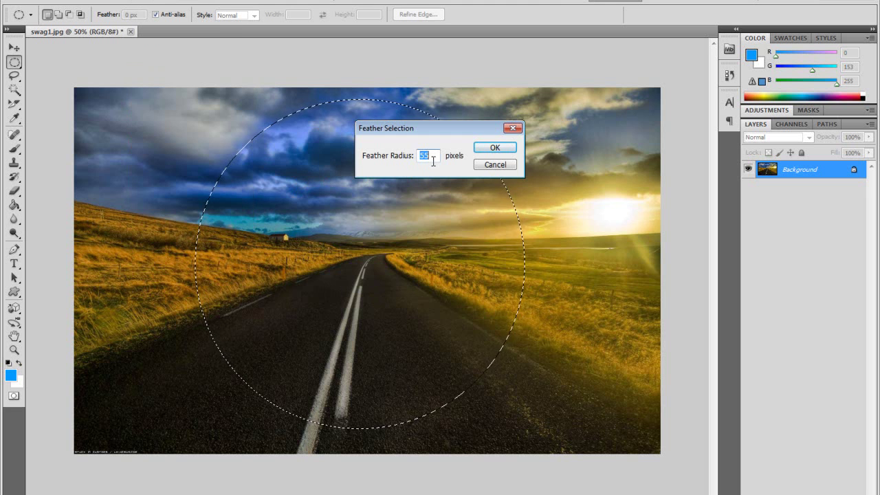
left_click(494, 147)
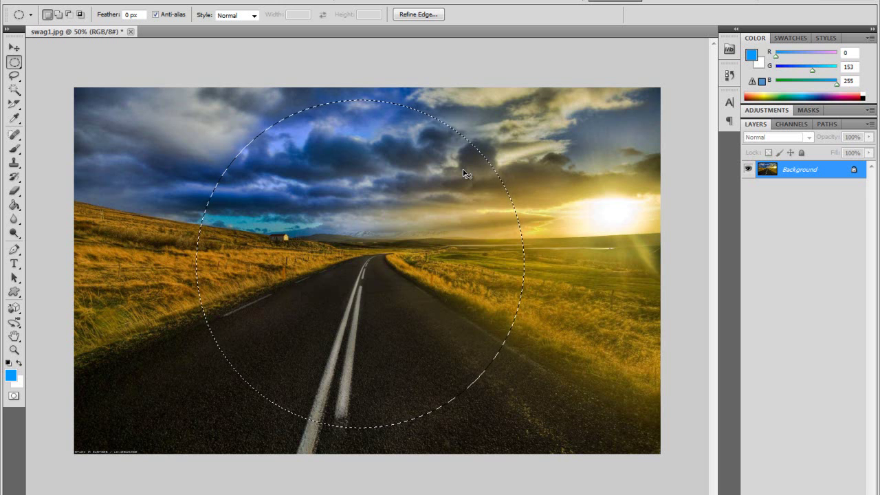
Invert the selection, copy it to Layer 1 and duplicate it, hide Layer 1 copy, select Layer 1.
key("ctrl+shift+i")
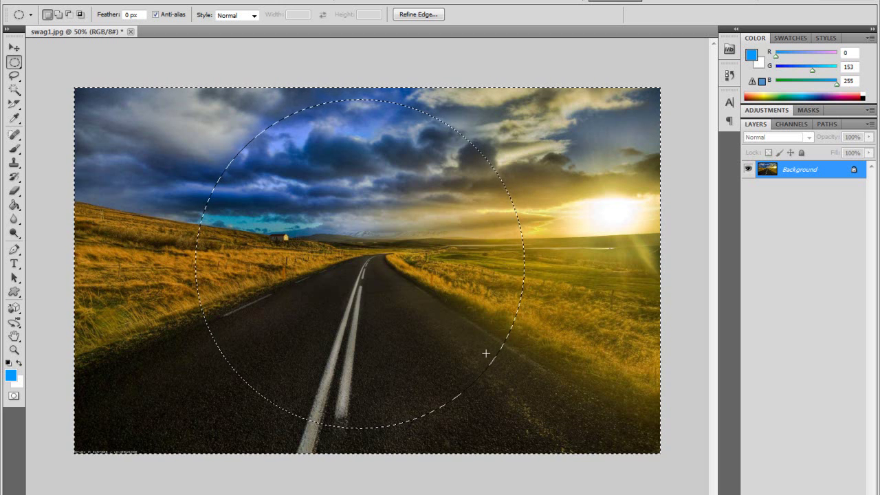
key("ctrl+j")
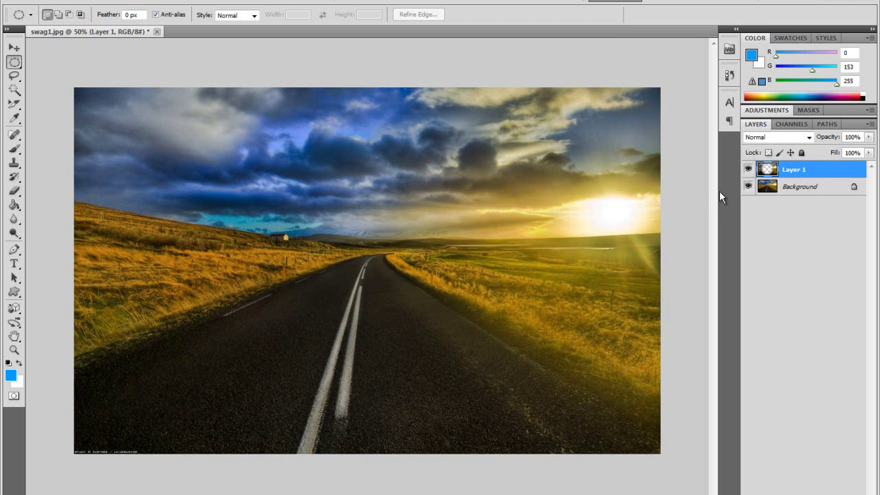
key("ctrl+j")
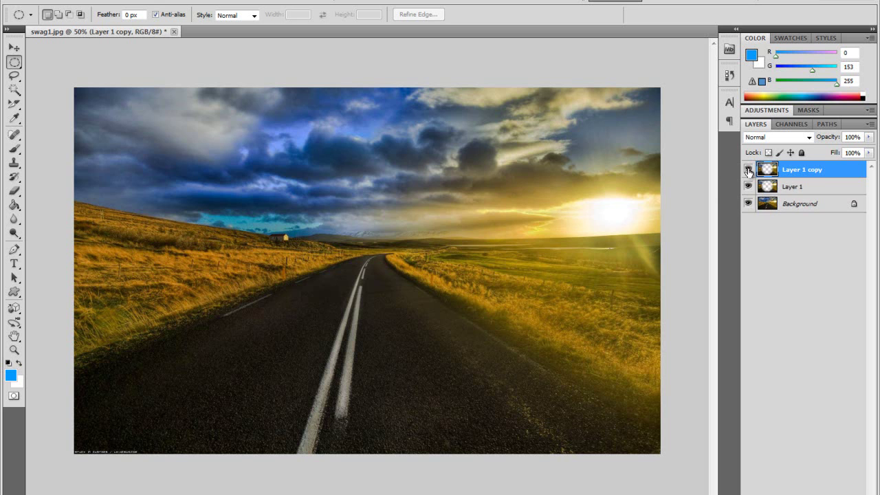
left_click(748, 171)
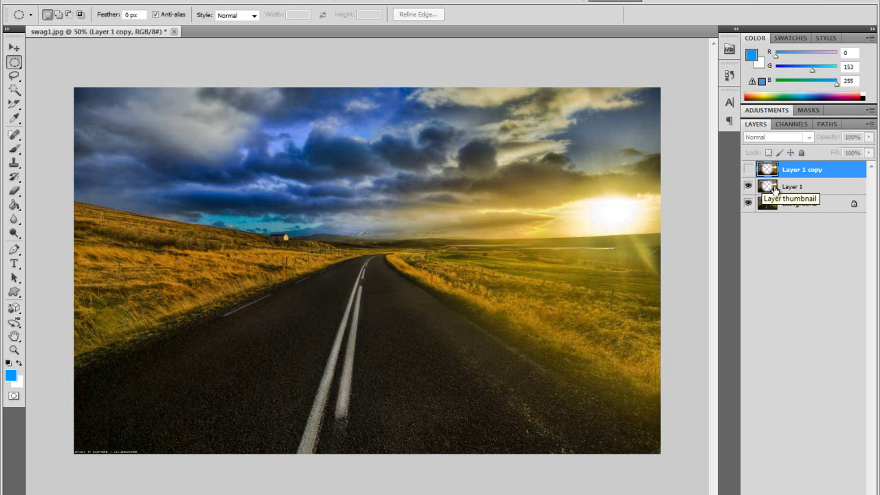
left_click(817, 188)
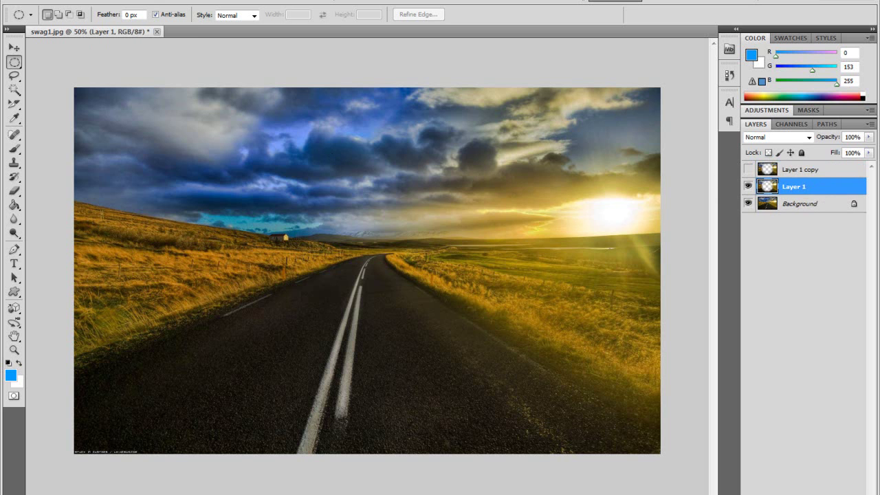
Apply an 8-pixel Gaussian Blur to Layer 1.
left_click(170, 1)
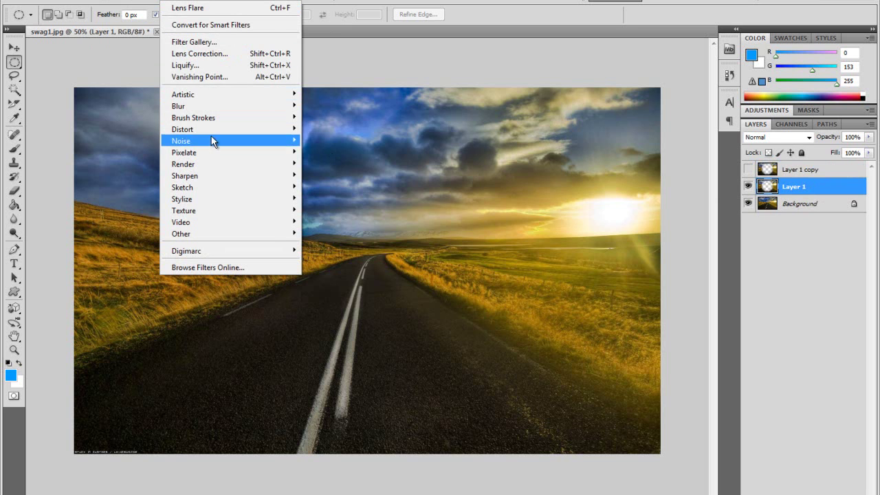
mouse_move(254, 108)
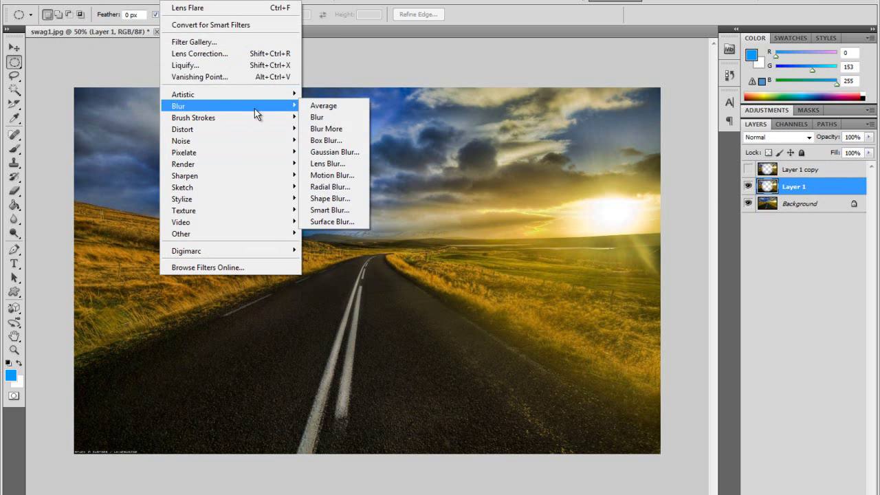
left_click(340, 151)
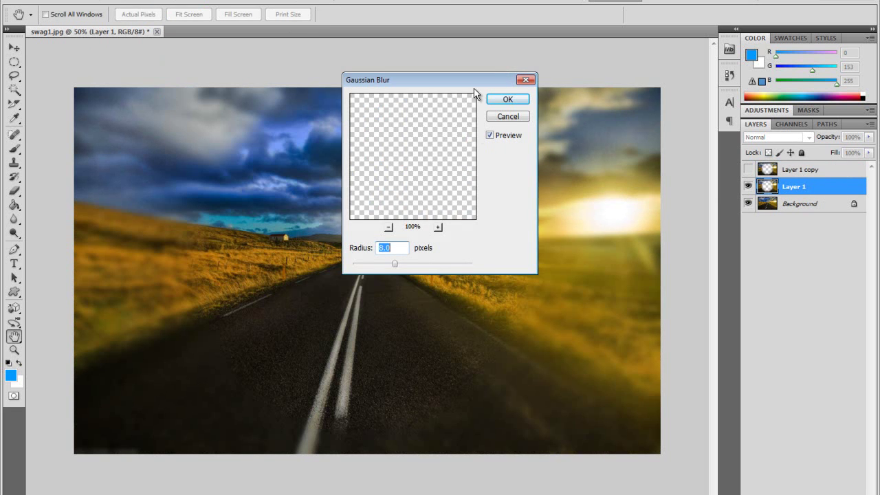
left_click(505, 100)
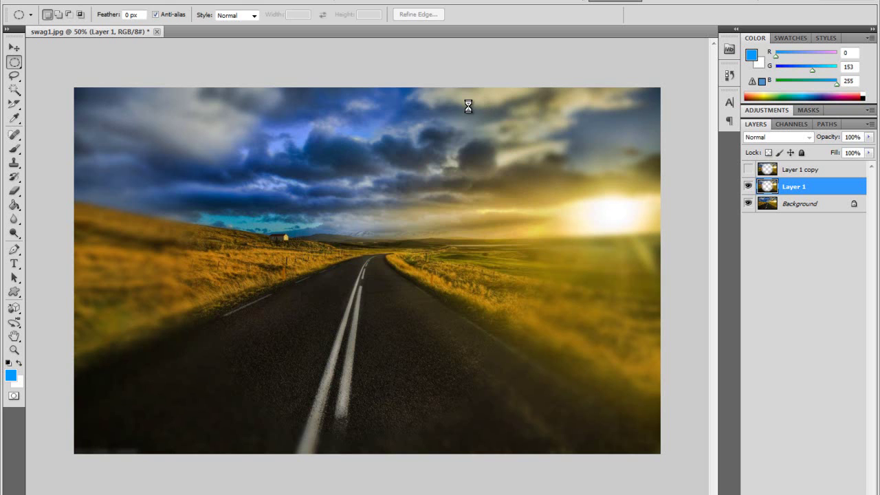
Show Layer 1 copy and apply a Zoom Radial Blur, amount 25, Good quality.
left_click(791, 170)
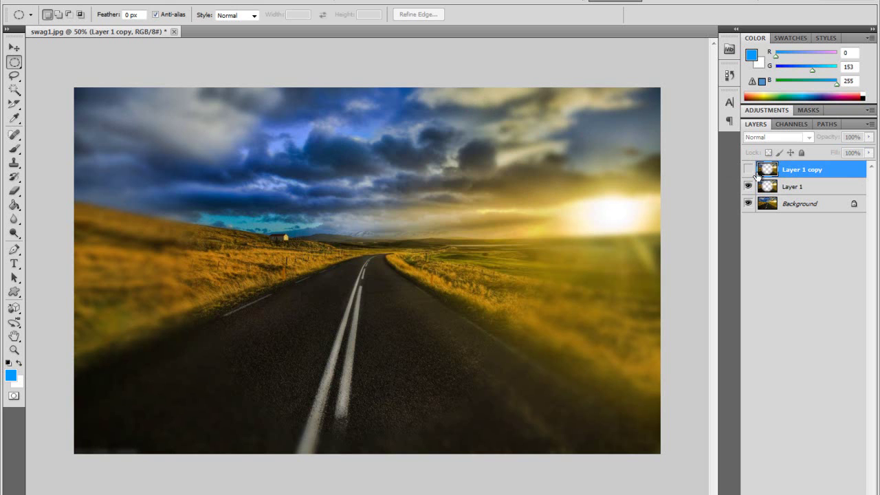
left_click(748, 170)
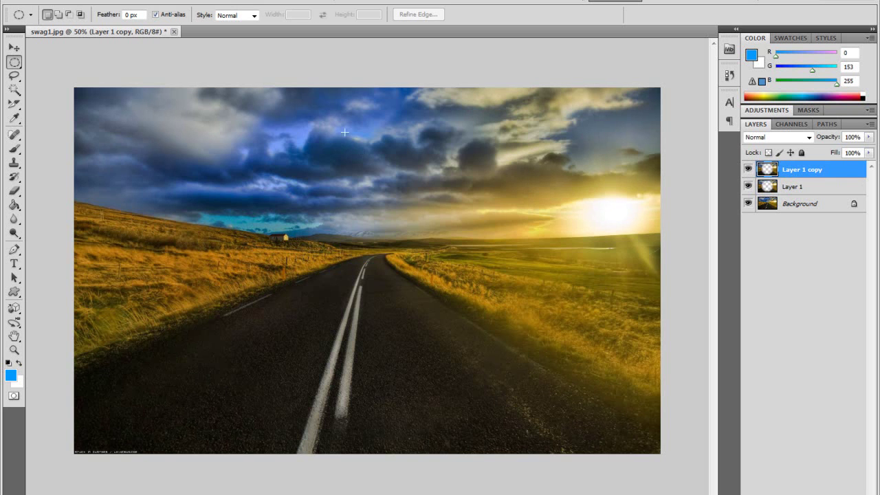
left_click(168, 2)
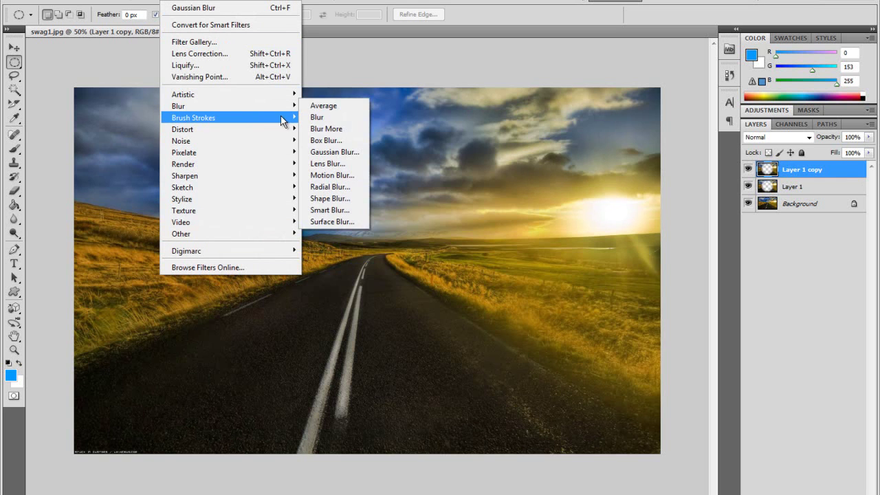
mouse_move(221, 107)
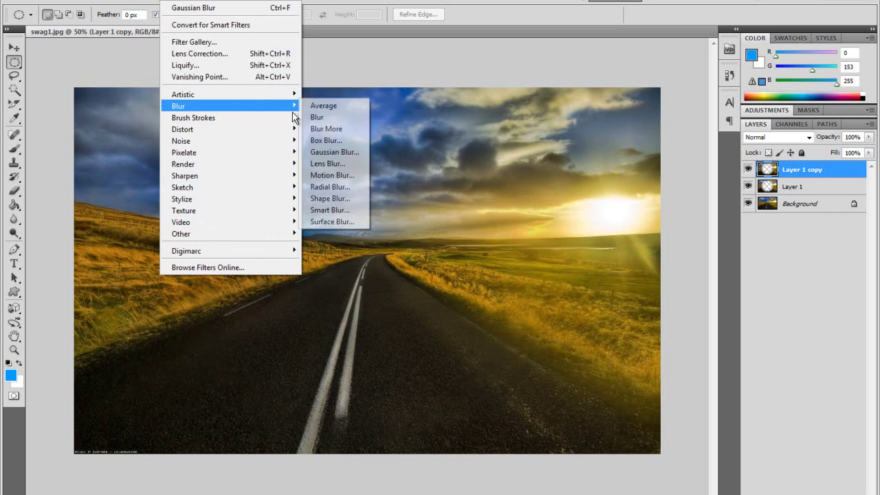
left_click(319, 184)
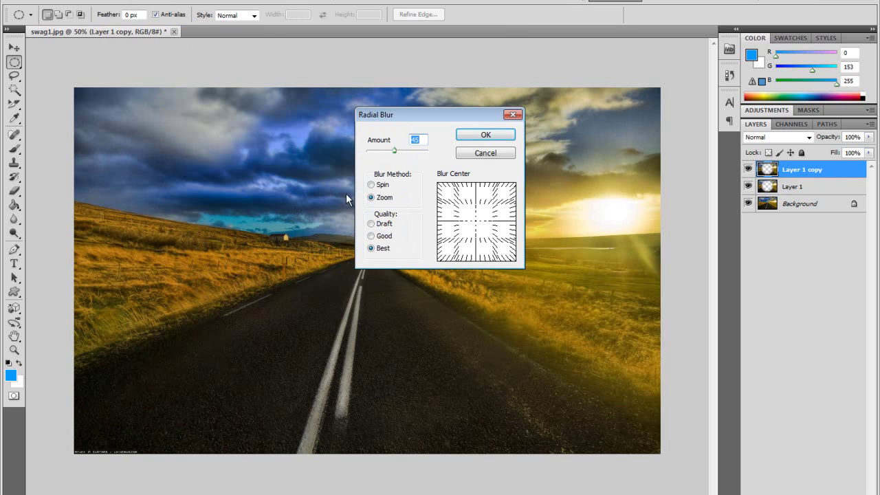
left_click_drag(394, 150, 383, 147)
left_click_drag(383, 139, 383, 140)
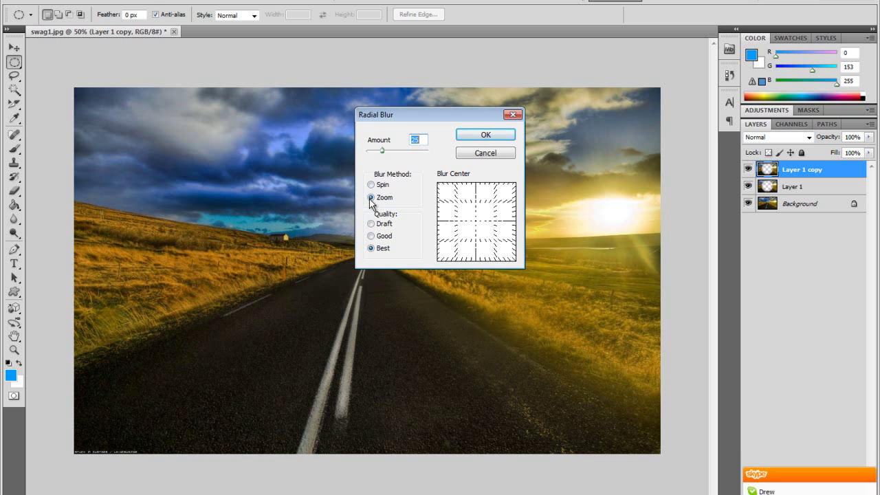
left_click(380, 236)
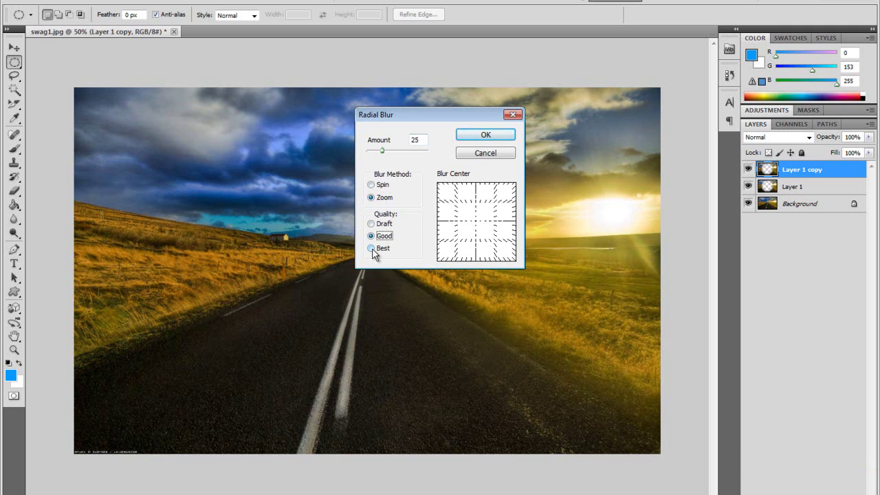
left_click(484, 136)
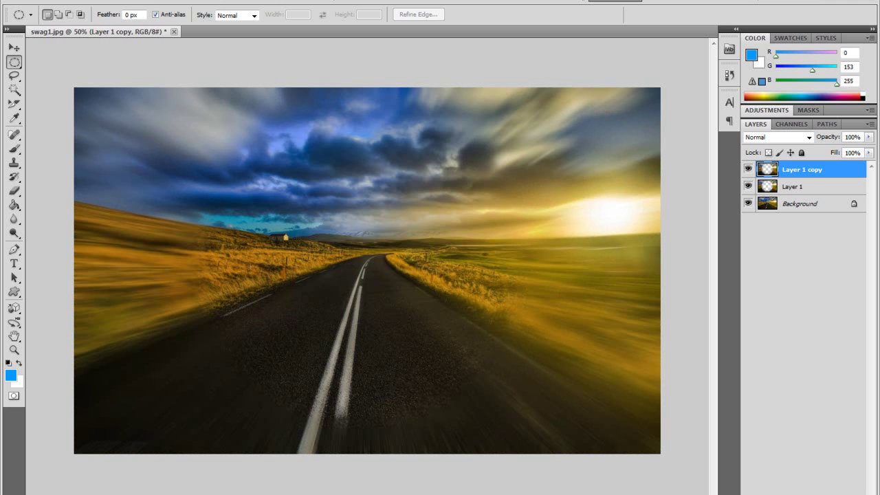
key("alt+Tab")
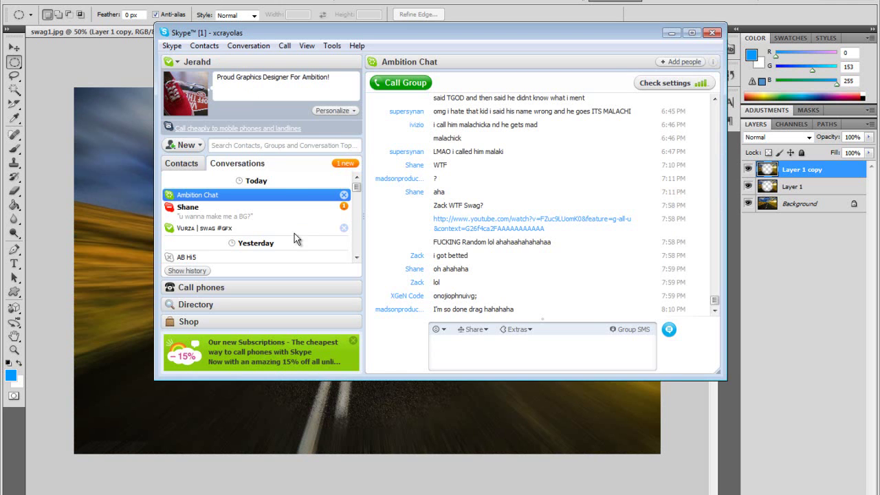
left_click(289, 221)
left_click(289, 221)
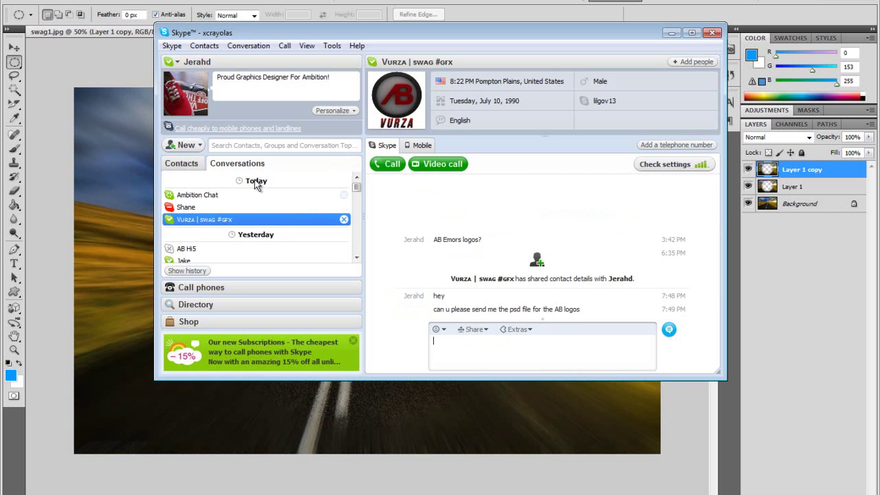
left_click(186, 160)
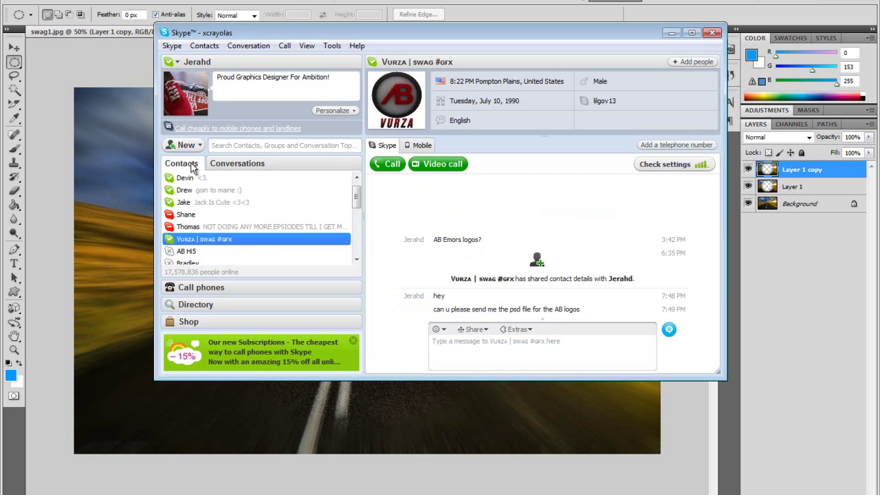
left_click(244, 167)
left_click(207, 196)
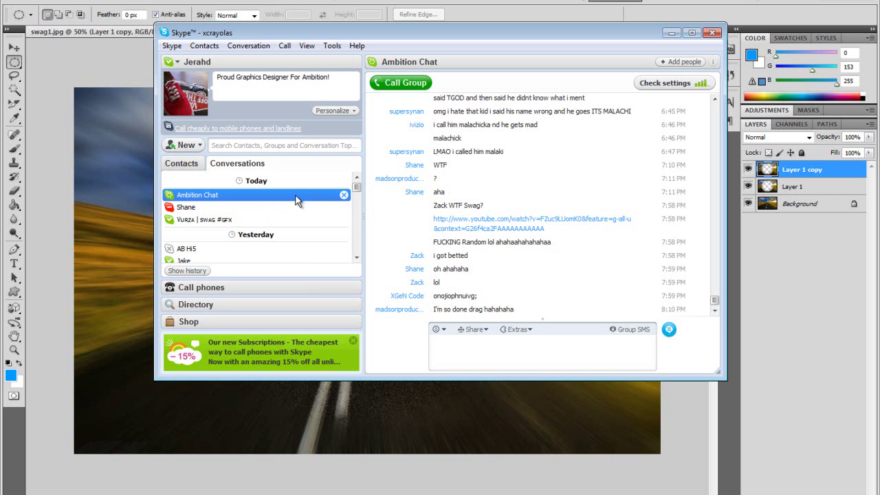
left_click(671, 32)
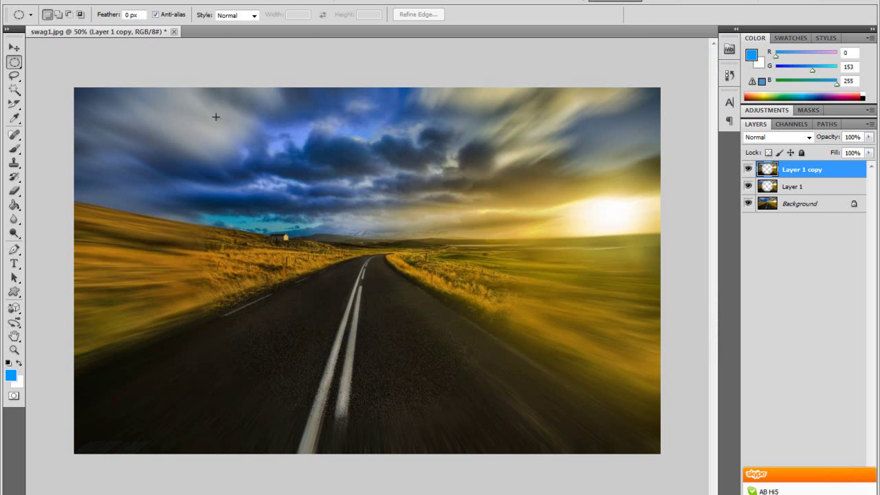
Add a Solid Color fill layer, Color Fill 1, set to Color blend mode.
left_click(168, 2)
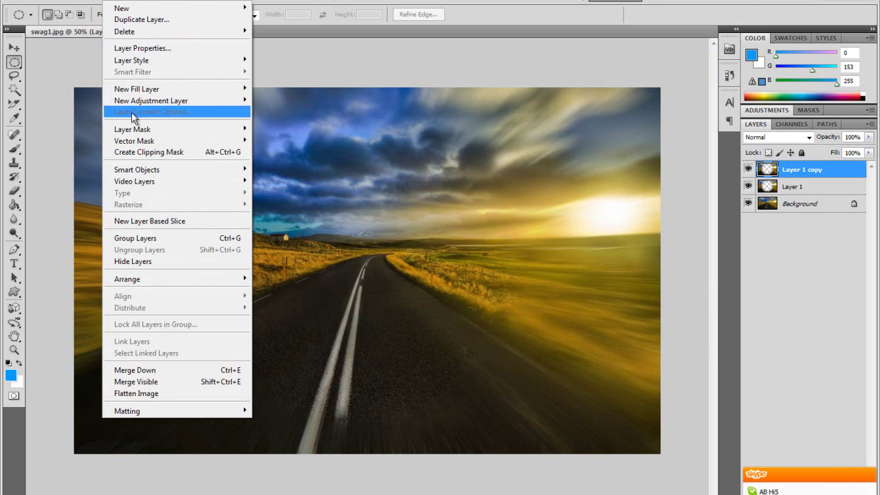
mouse_move(163, 89)
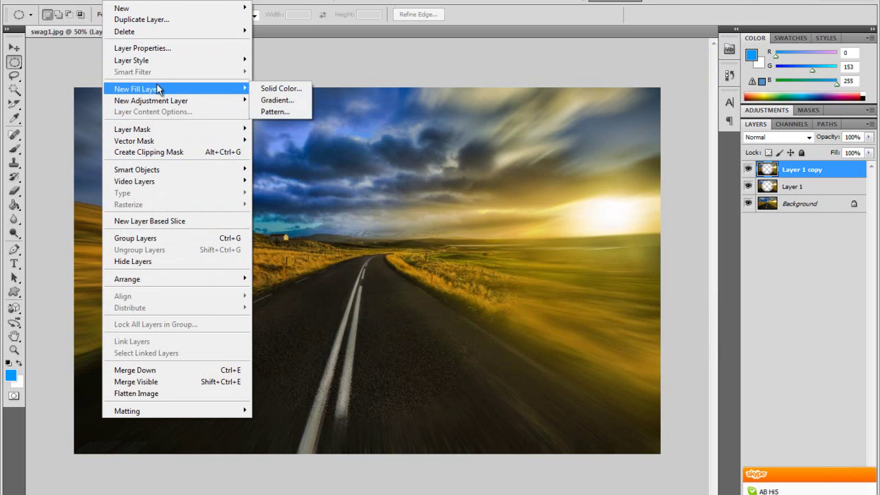
left_click(273, 88)
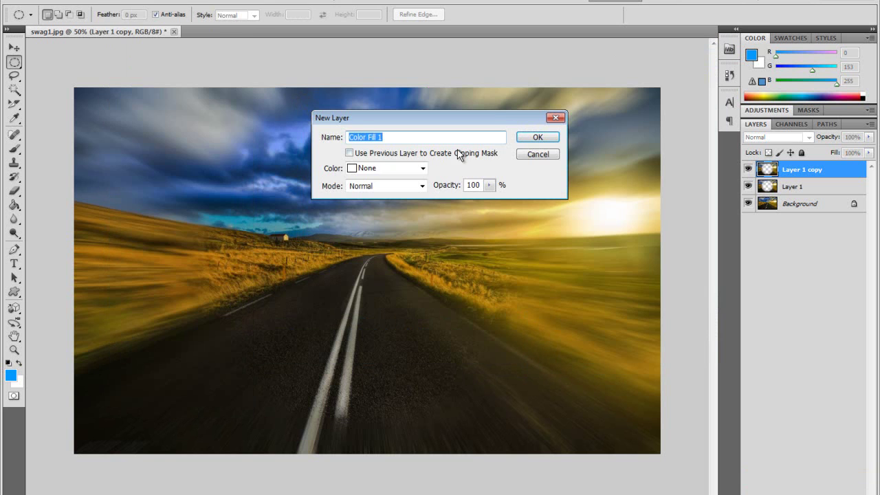
left_click(537, 138)
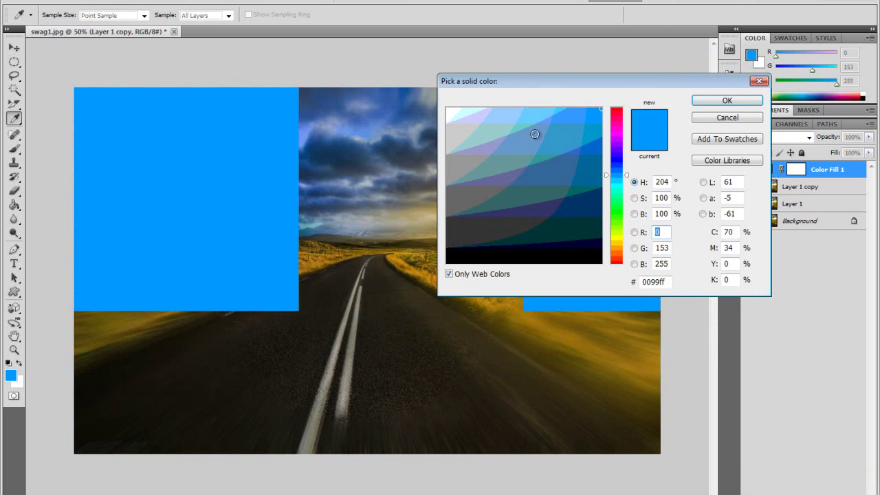
left_click(719, 101)
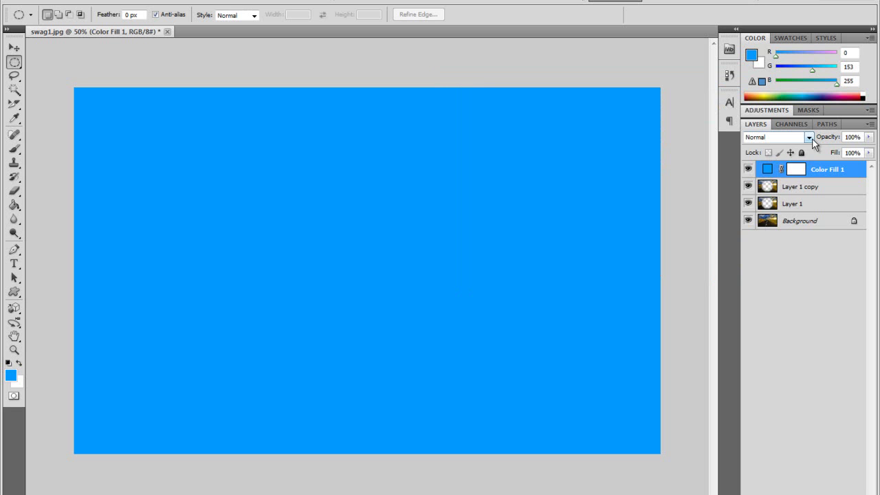
left_click(809, 137)
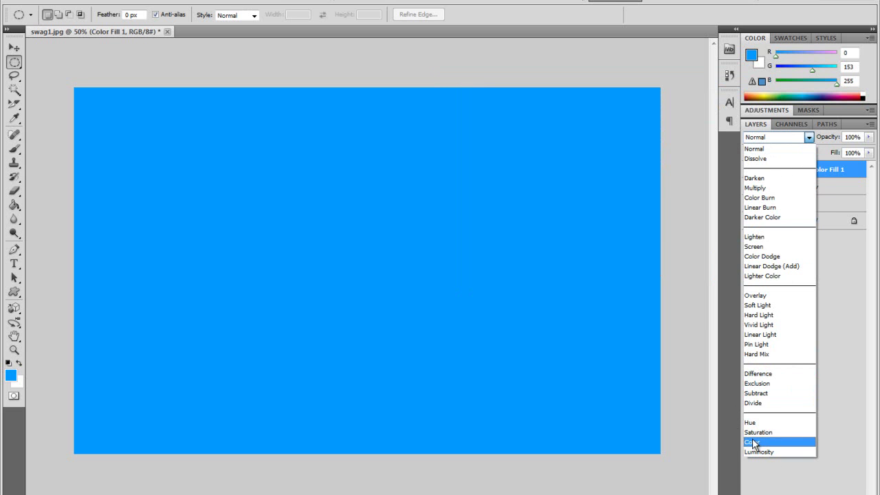
left_click(752, 442)
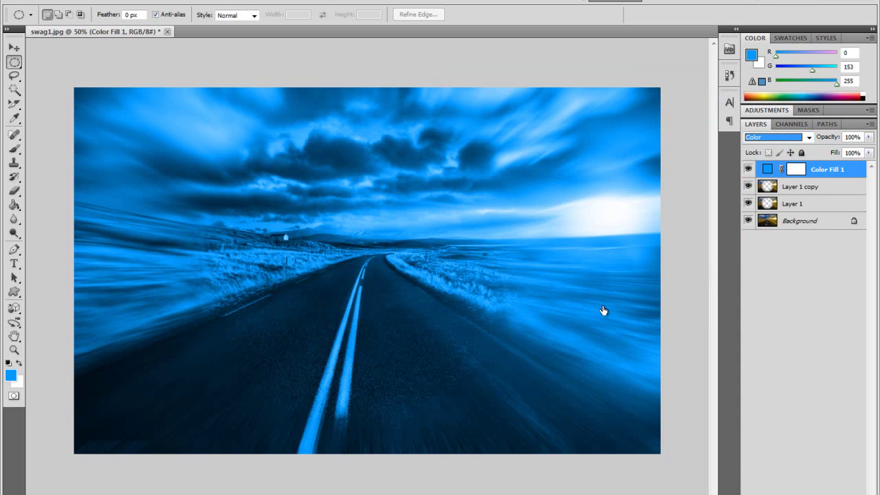
Change the fill layer's colour from blue to bright orange ff9900.
double_click(769, 169)
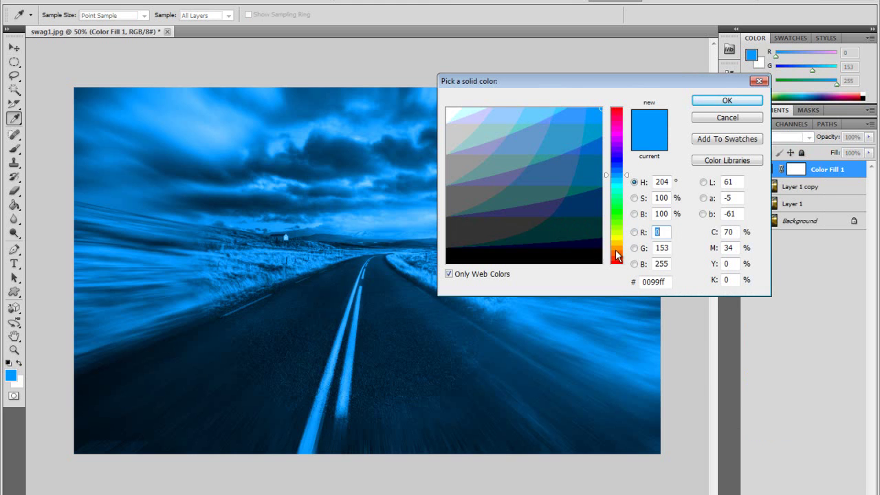
left_click(615, 250)
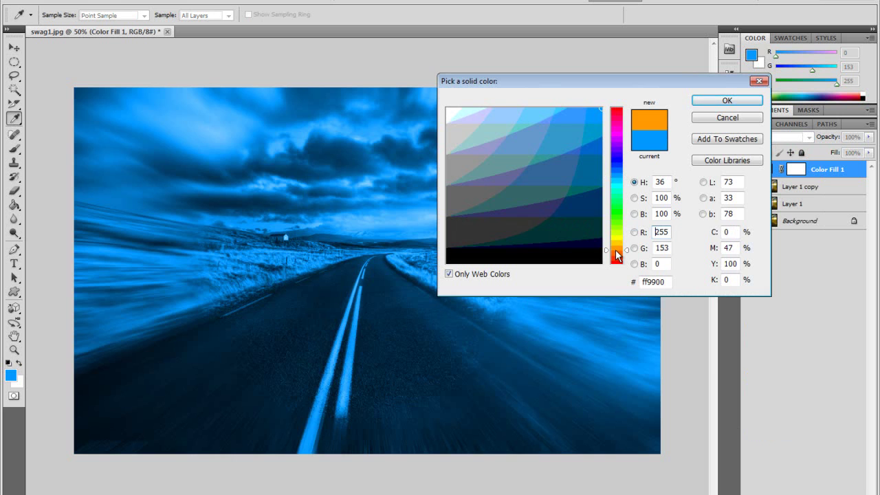
left_click(598, 110)
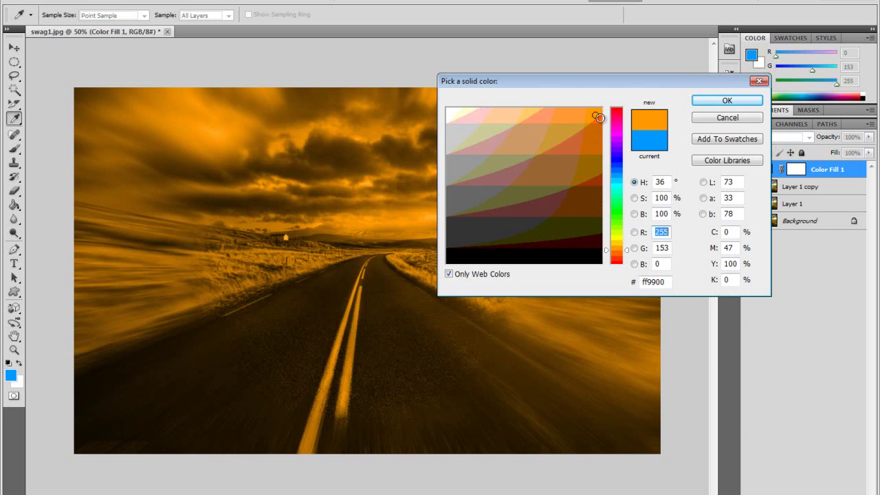
left_click(699, 101)
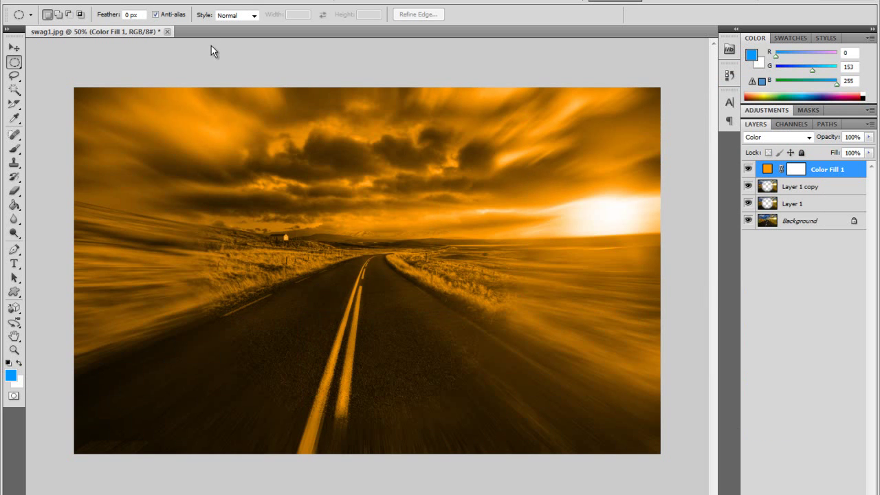
Add a Curves adjustment layer named Curves 1.
left_click(138, 2)
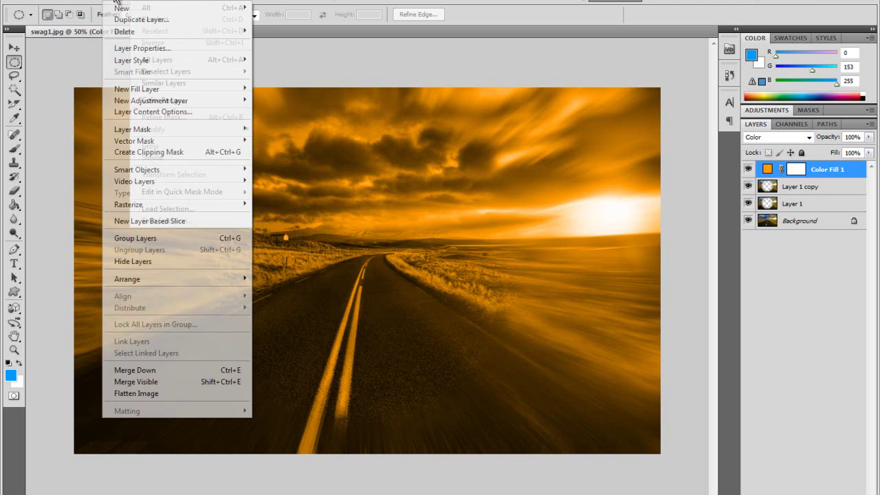
mouse_move(150, 1)
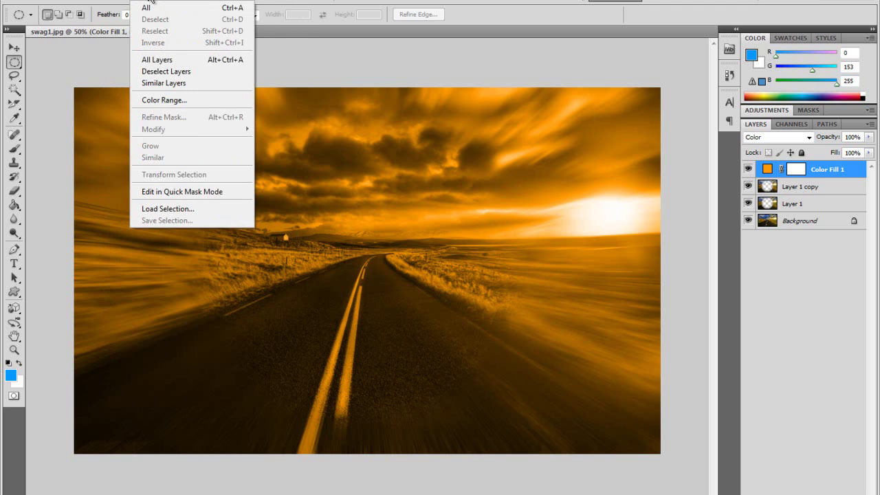
mouse_move(118, 1)
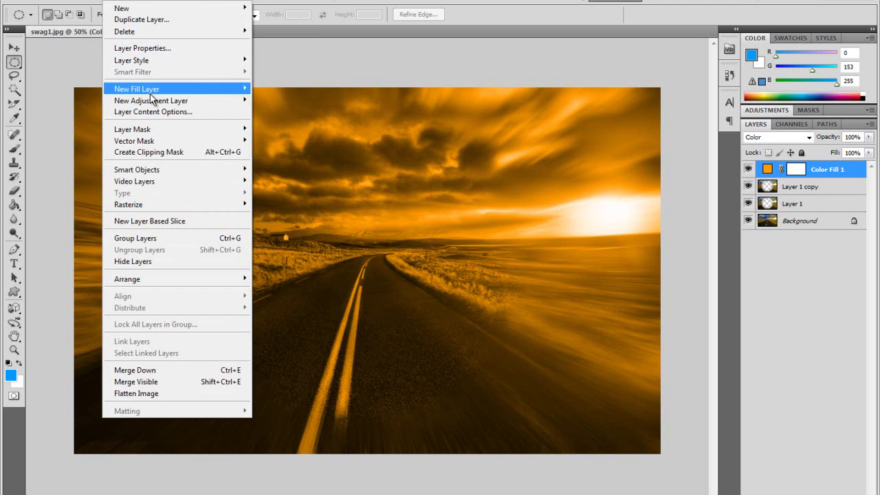
mouse_move(151, 96)
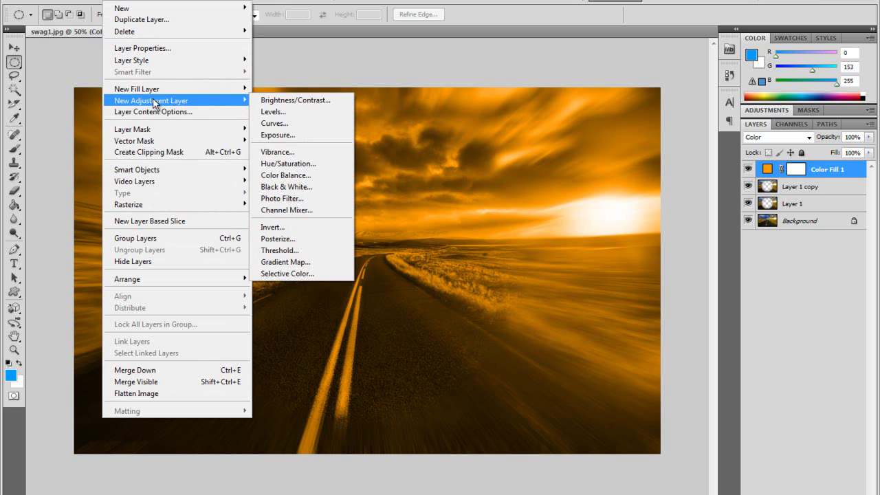
left_click(283, 121)
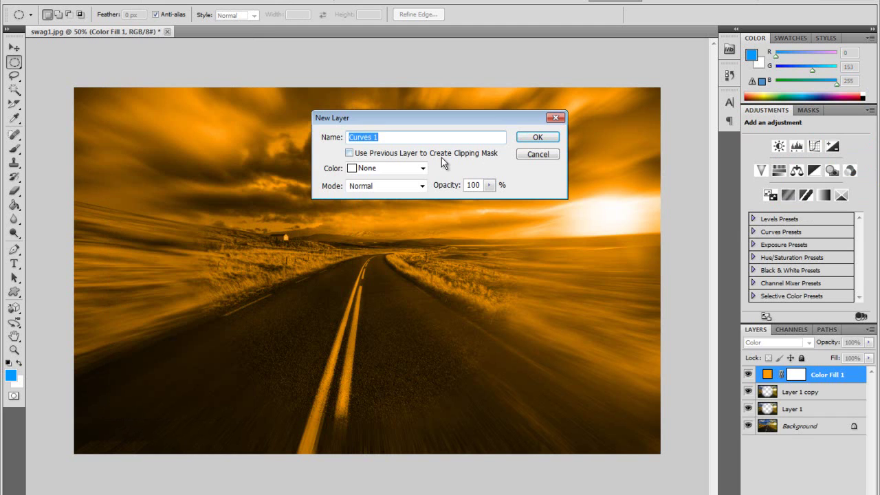
left_click(538, 138)
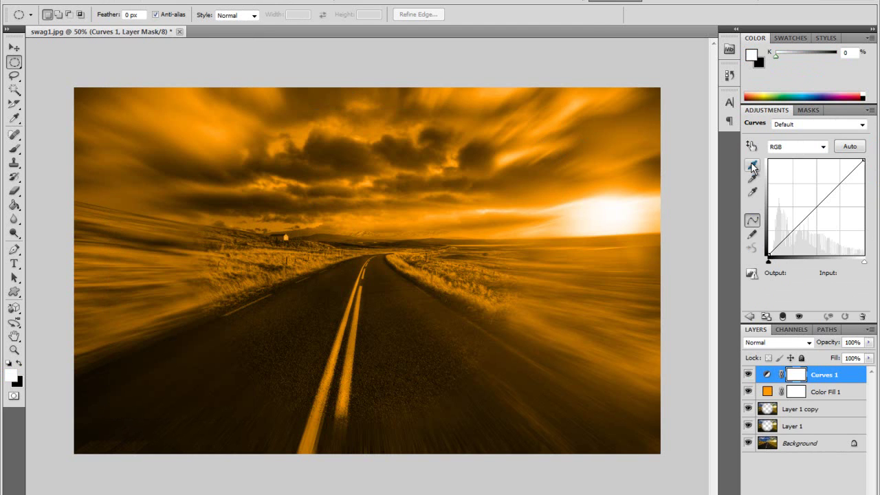
Set the curve's black point from the road and grey and white points from the bright sky.
left_click(752, 165)
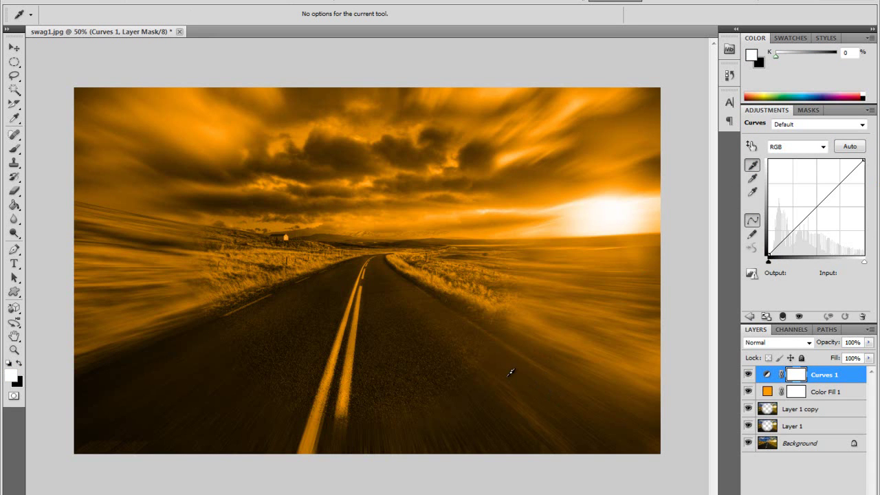
left_click(453, 357)
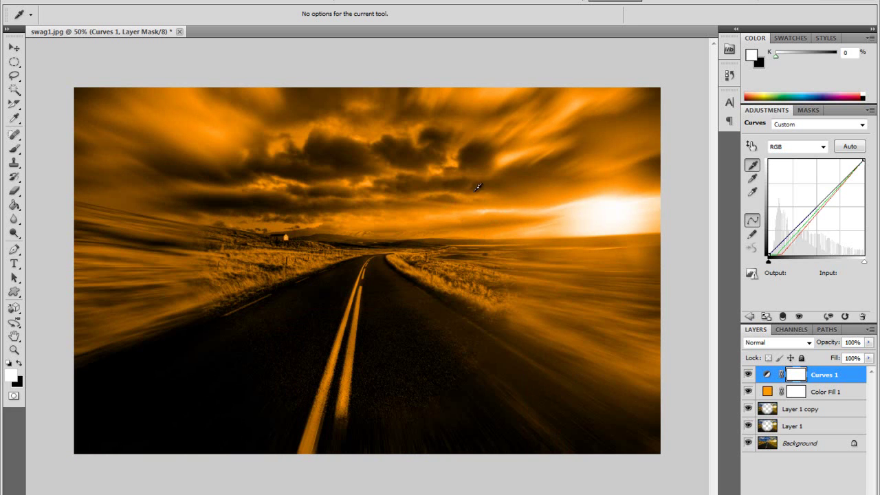
left_click(752, 179)
left_click(624, 215)
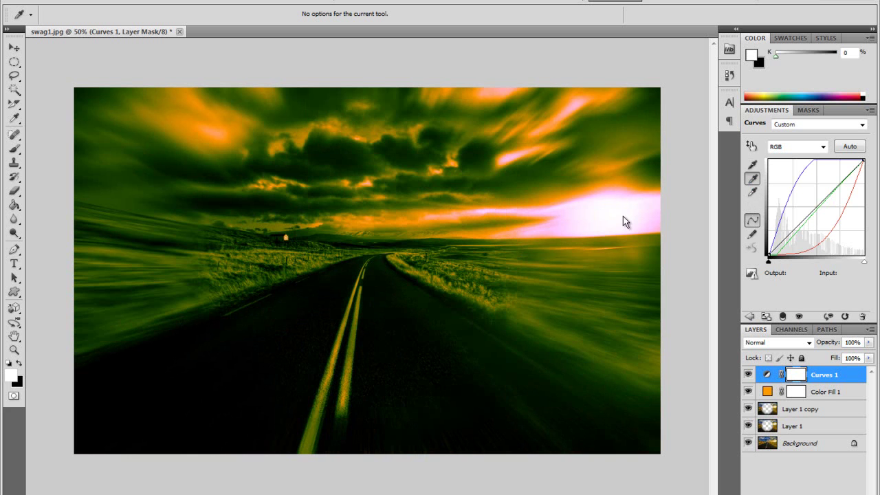
left_click(752, 193)
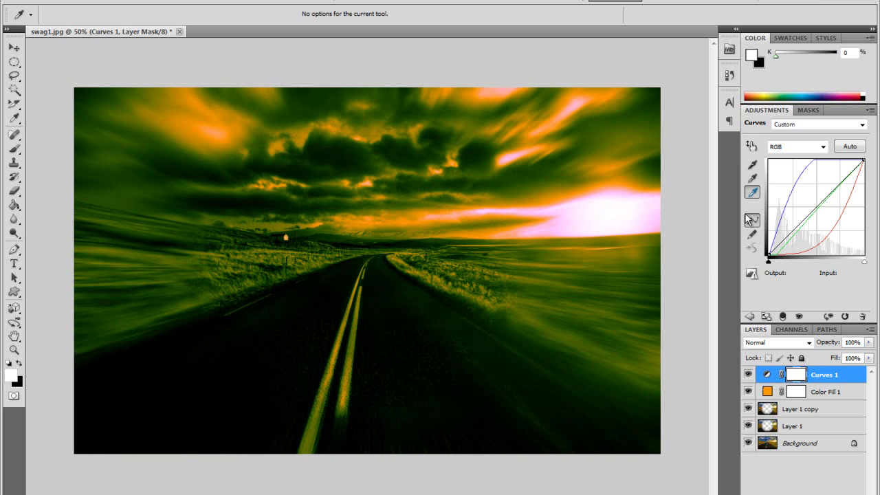
left_click(618, 225)
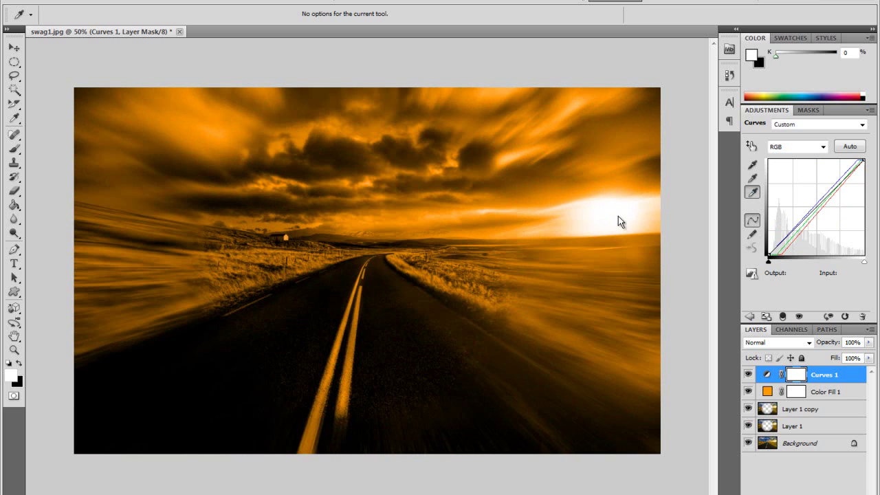
Resample the grey, white and black points, finishing with grey from the dark road.
left_click(752, 179)
left_click(614, 221)
left_click(752, 192)
left_click(609, 216)
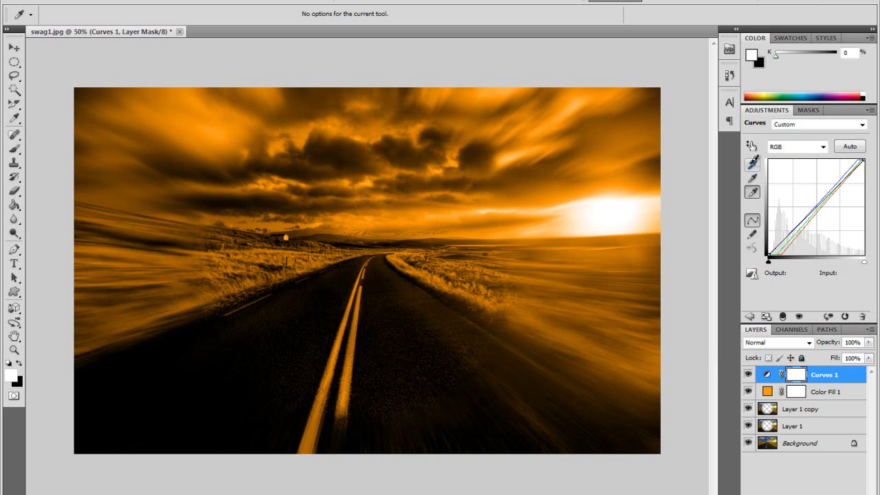
left_click(753, 163)
left_click(461, 382)
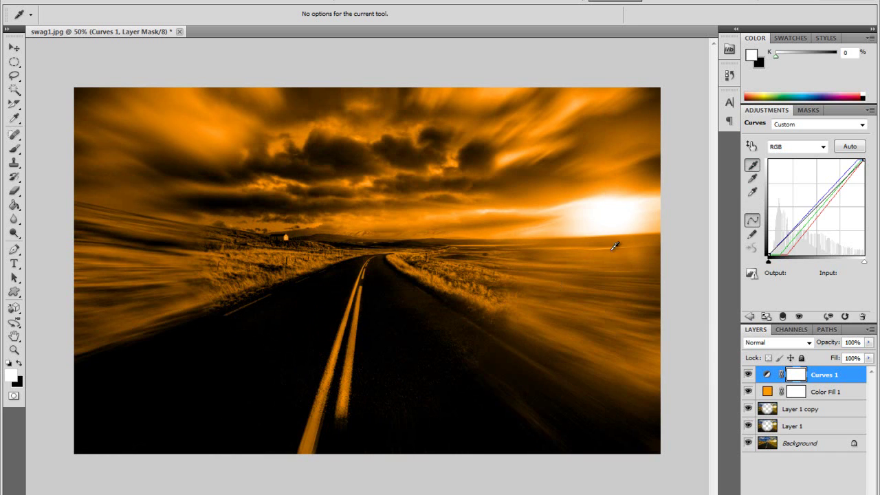
left_click(753, 192)
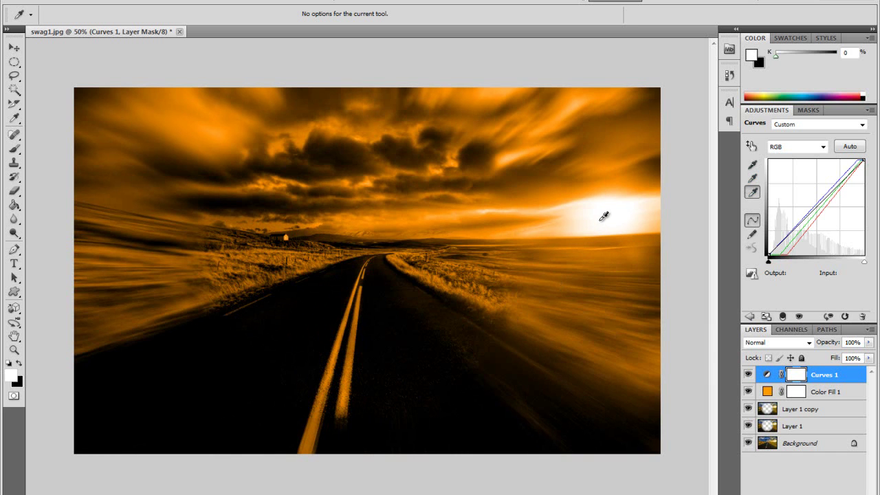
left_click(752, 177)
left_click(635, 209)
left_click(465, 360)
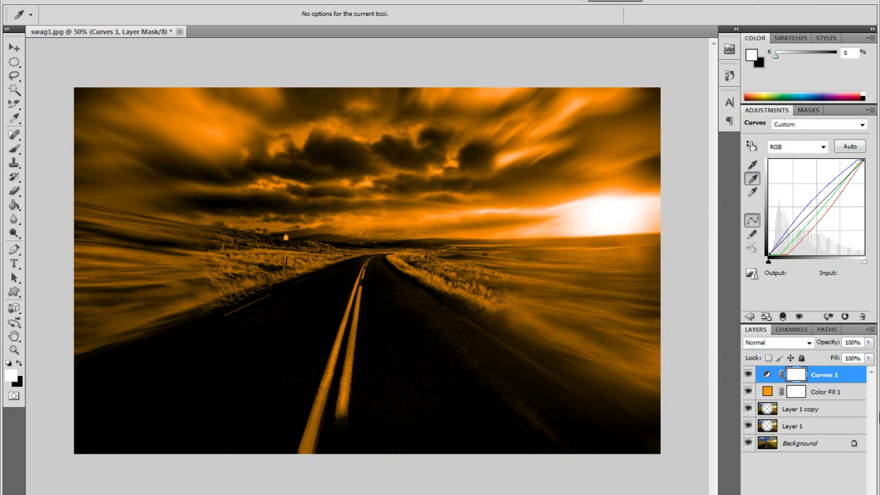
Lower Color Fill 1's opacity to about 75%, then select the Background layer.
left_click(840, 393)
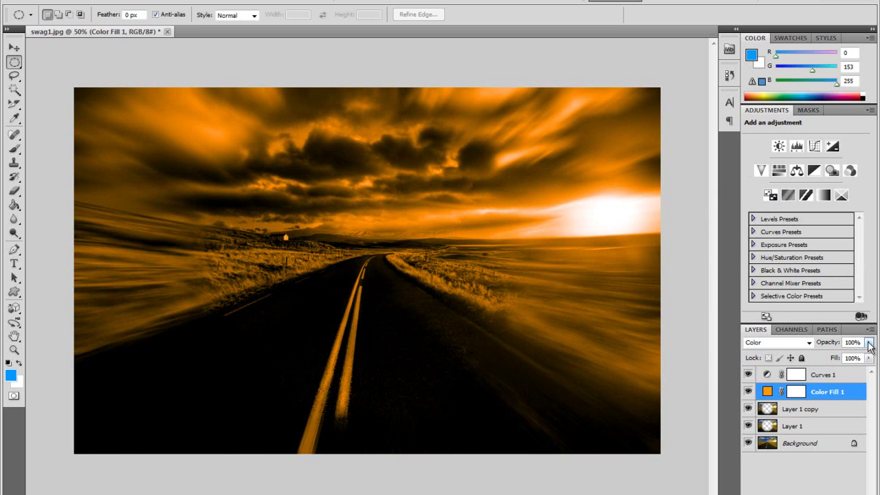
left_click(869, 341)
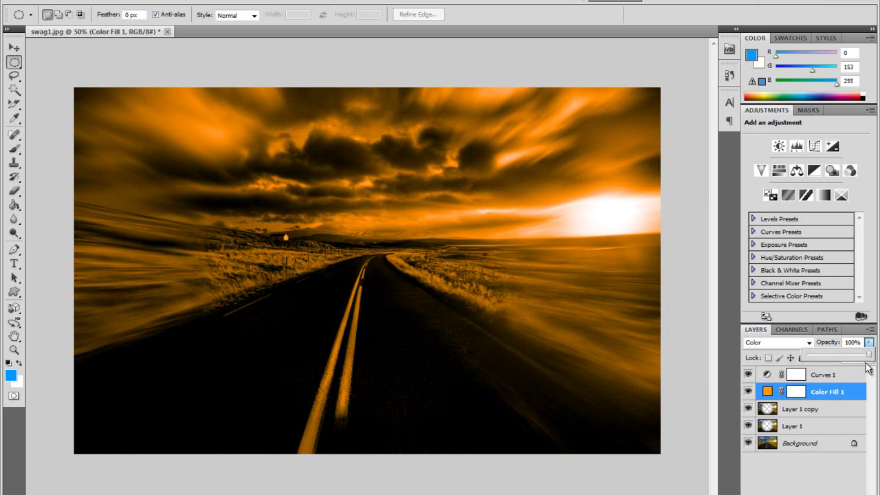
mouse_move(869, 355)
left_mouse_down()
mouse_move(854, 362)
mouse_move(858, 355)
left_mouse_up()
mouse_move(856, 355)
left_mouse_down()
mouse_move(845, 358)
mouse_move(852, 358)
left_mouse_up()
left_click_drag(852, 356, 855, 349)
left_click(822, 375)
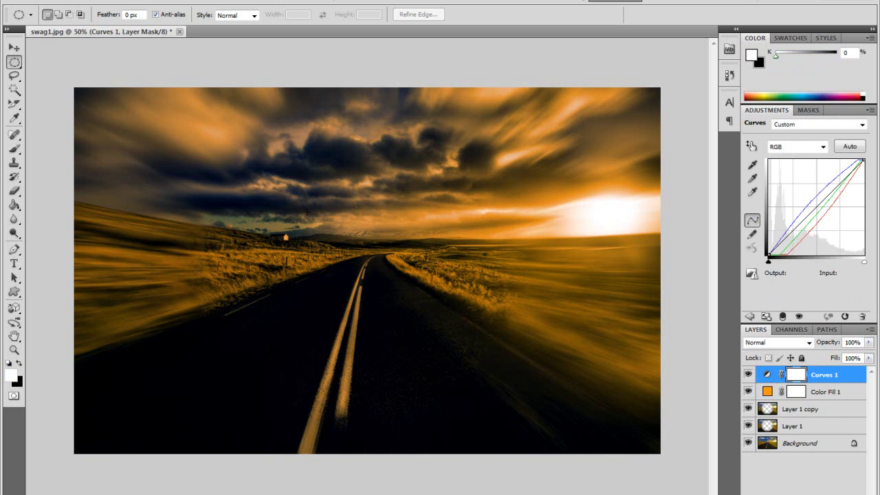
left_click(799, 445)
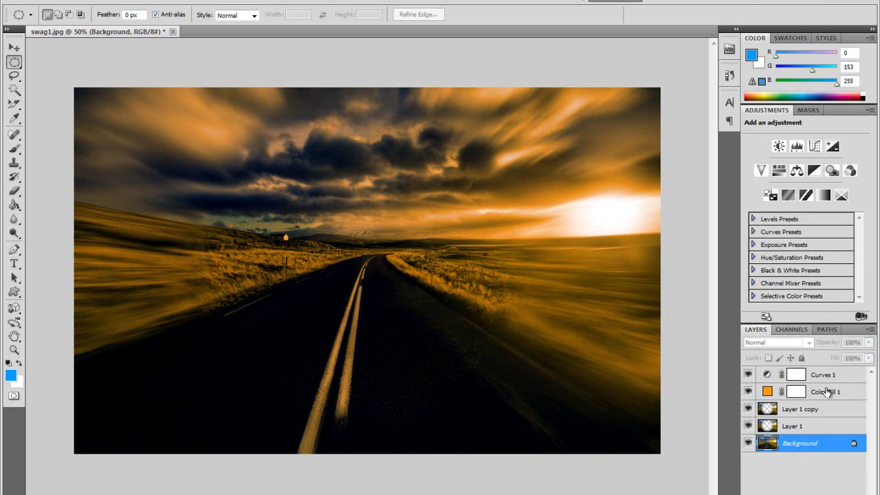
Duplicate the Background layer and apply a Zoom Radial Blur of amount 45 with Good quality.
key("ctrl+j")
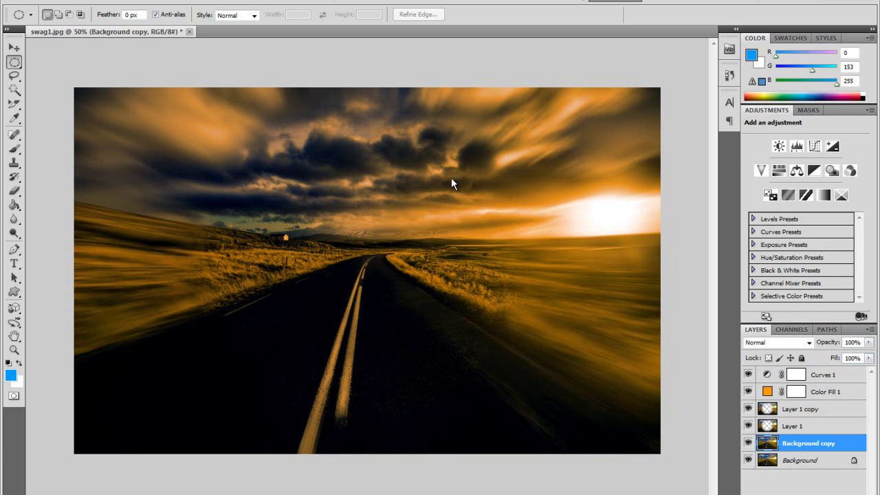
left_click(165, 2)
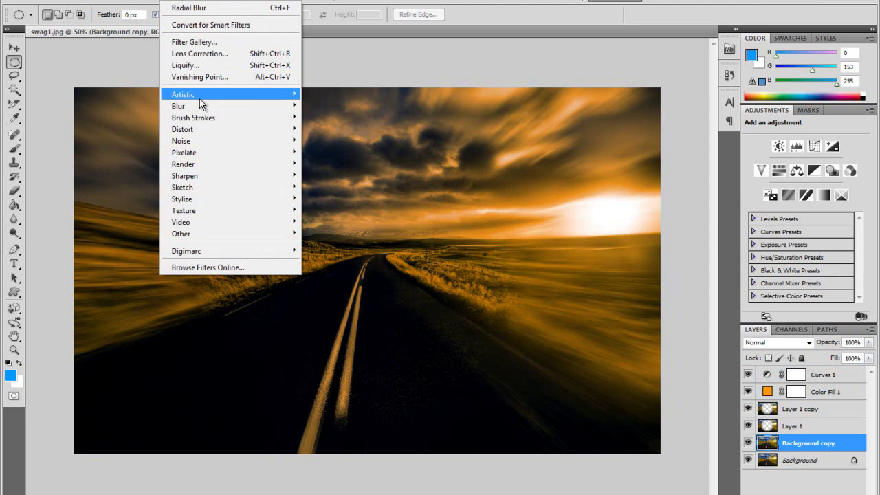
mouse_move(200, 104)
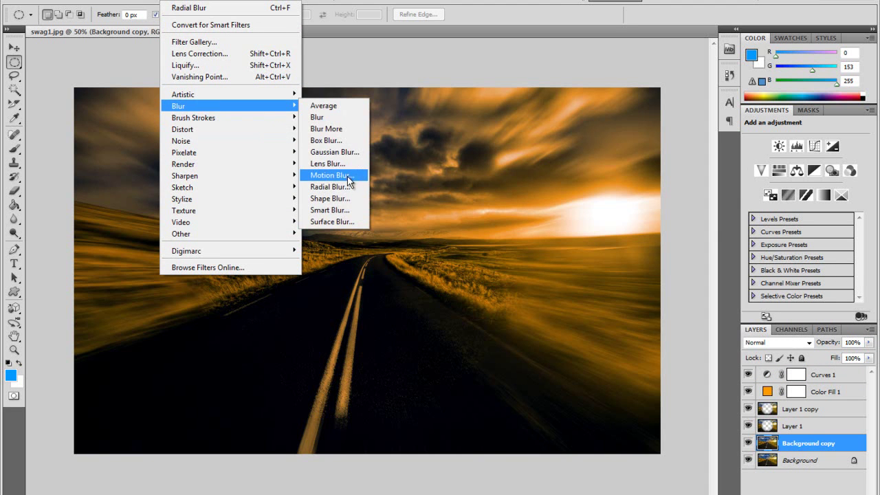
left_click(343, 187)
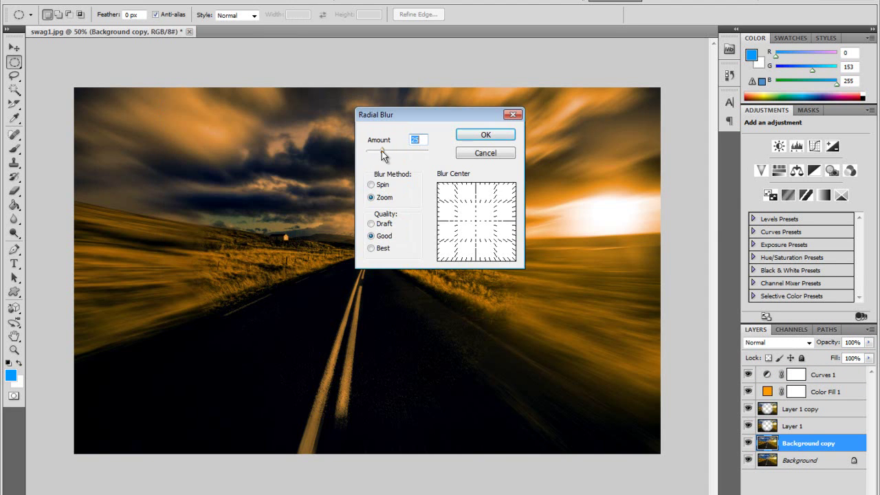
left_click_drag(383, 151, 392, 143)
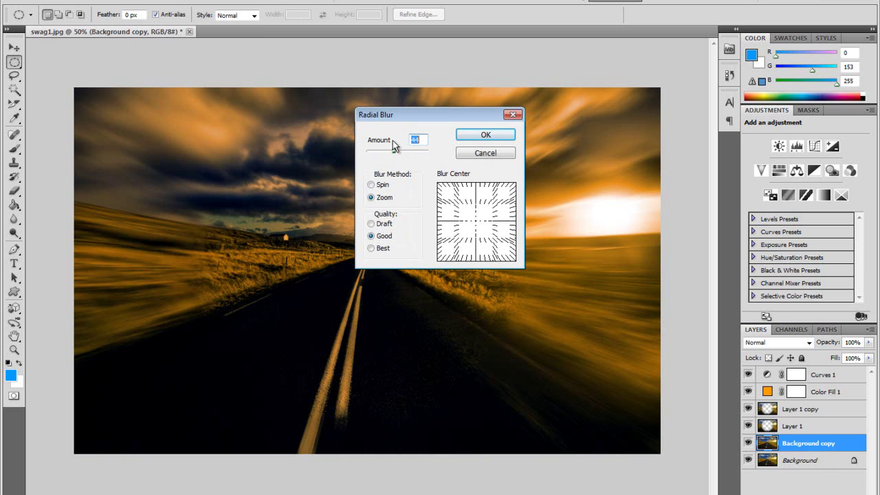
left_click_drag(393, 135, 396, 137)
left_click(475, 134)
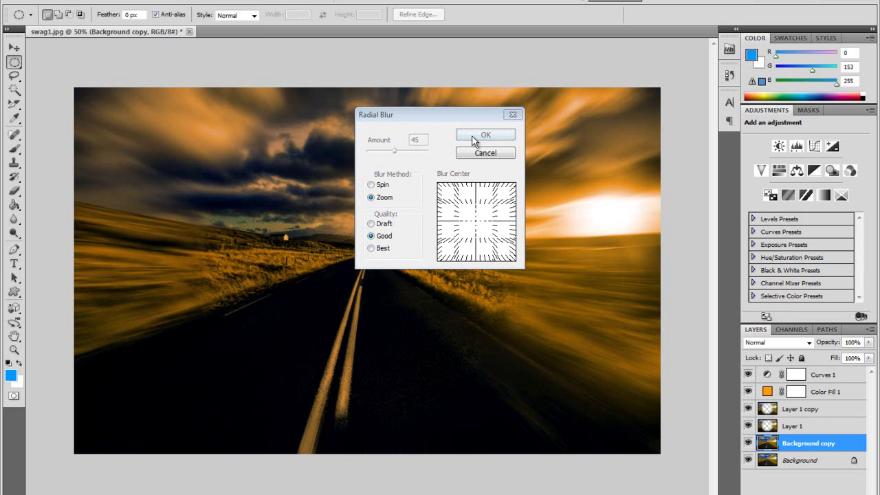
left_click(472, 138)
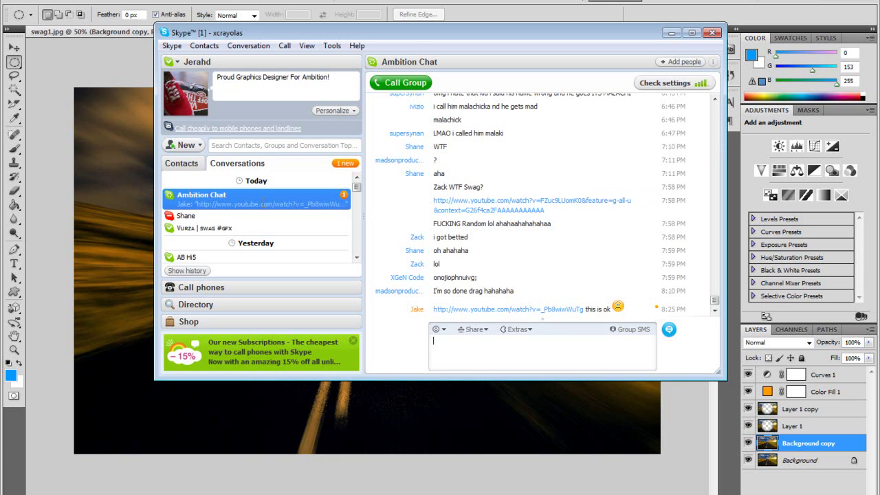
Read the Ambition Chat conversation in Skype, then minimize the chat window.
left_click(263, 204)
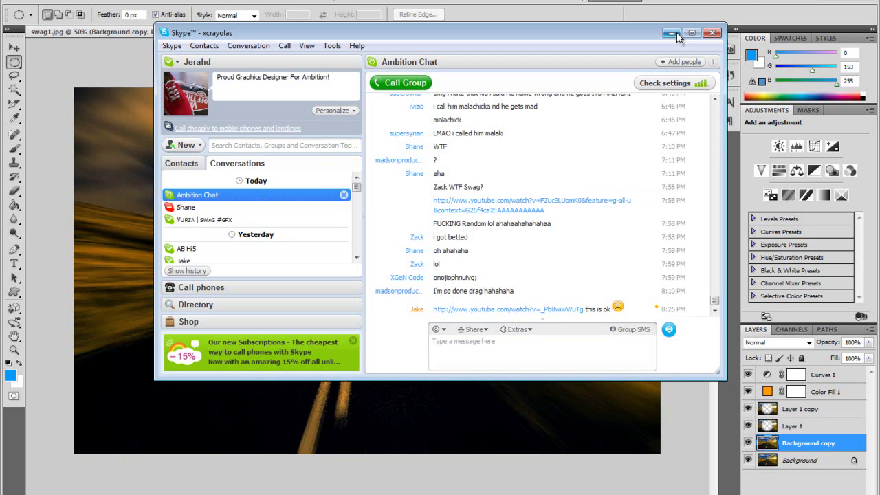
left_click(674, 33)
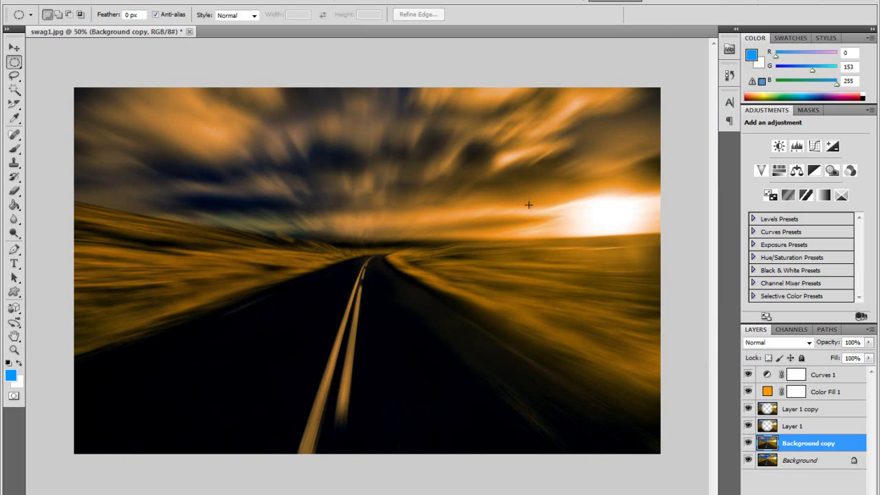
Lower the blurred Background copy layer to 55% opacity, then select the Curves 1 layer.
left_click(868, 342)
left_click_drag(872, 349, 842, 362)
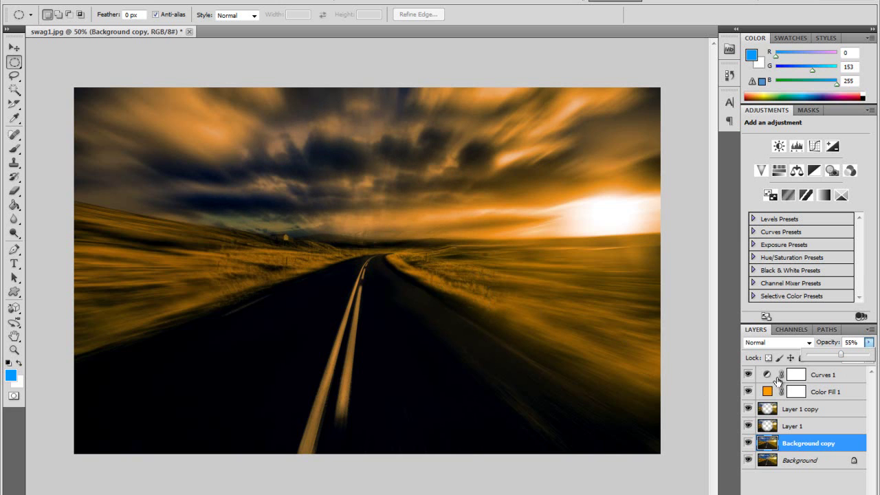
left_click(808, 373)
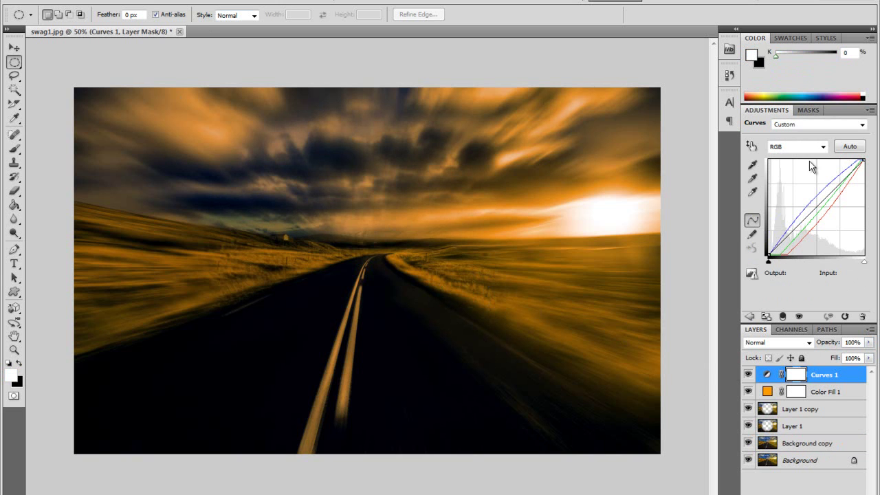
Create a new layer above Curves 1 and fill it with rendered clouds.
key("ctrl+shift+alt+n")
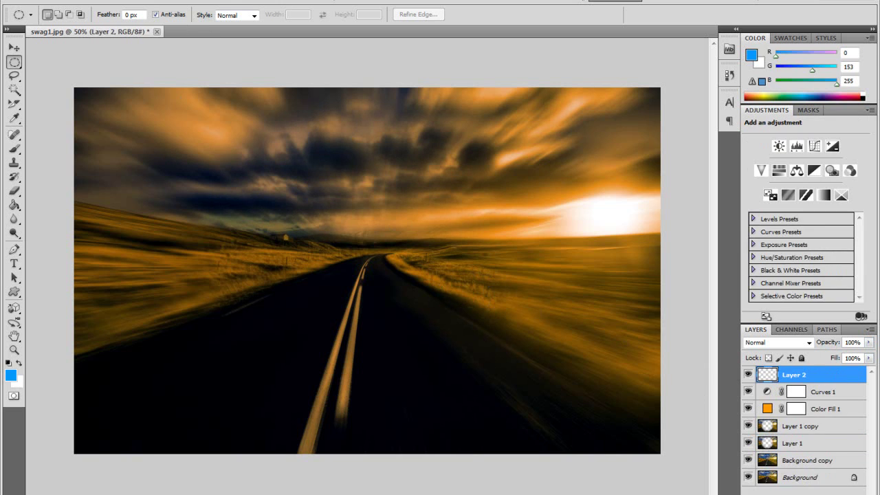
left_click(179, 0)
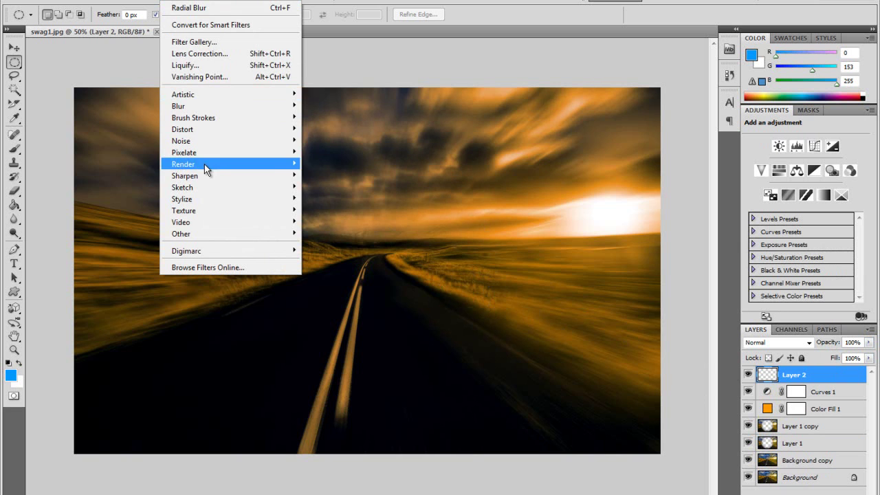
mouse_move(220, 164)
left_click(329, 166)
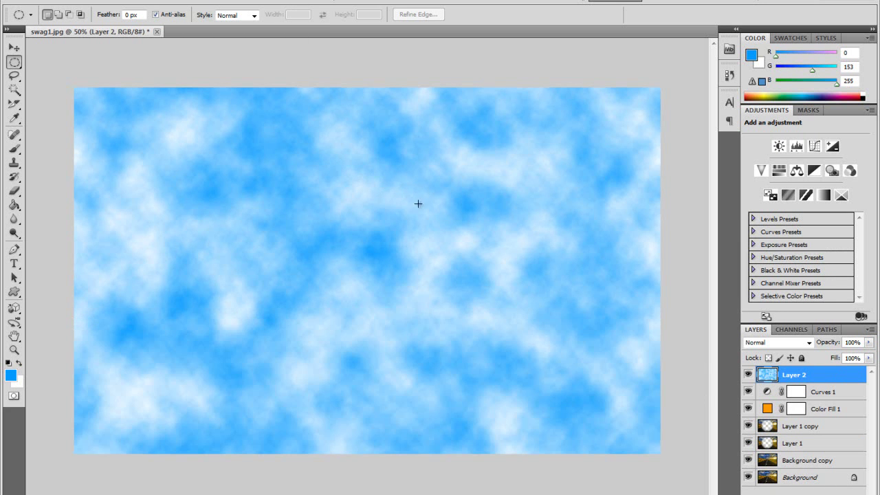
Blend the clouds layer in Overlay mode at about 51% opacity.
left_click(807, 342)
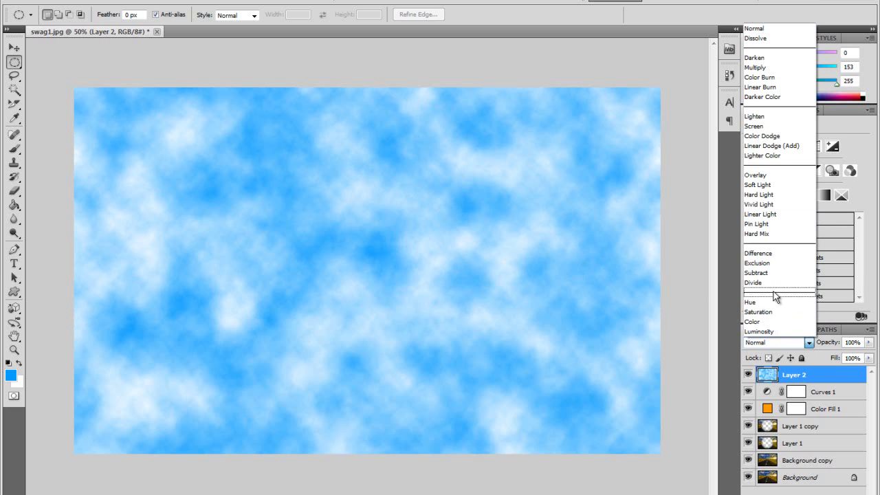
left_click(755, 174)
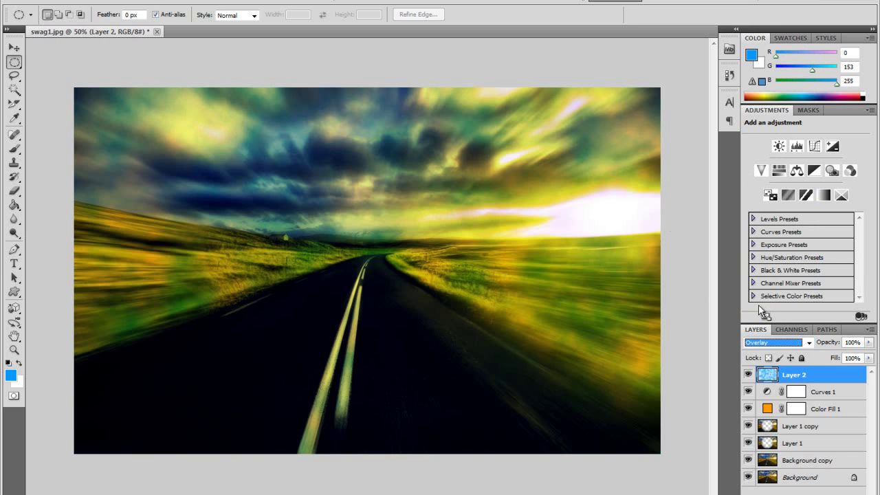
left_click(868, 343)
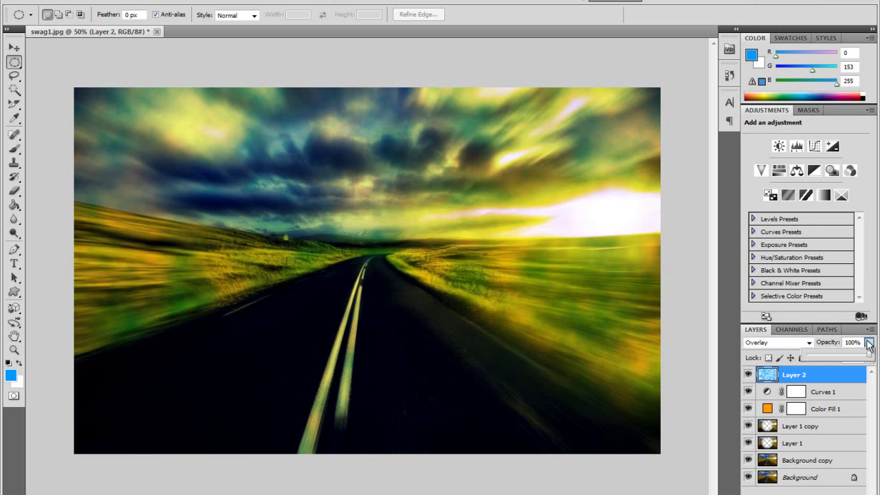
left_click_drag(867, 357, 844, 356)
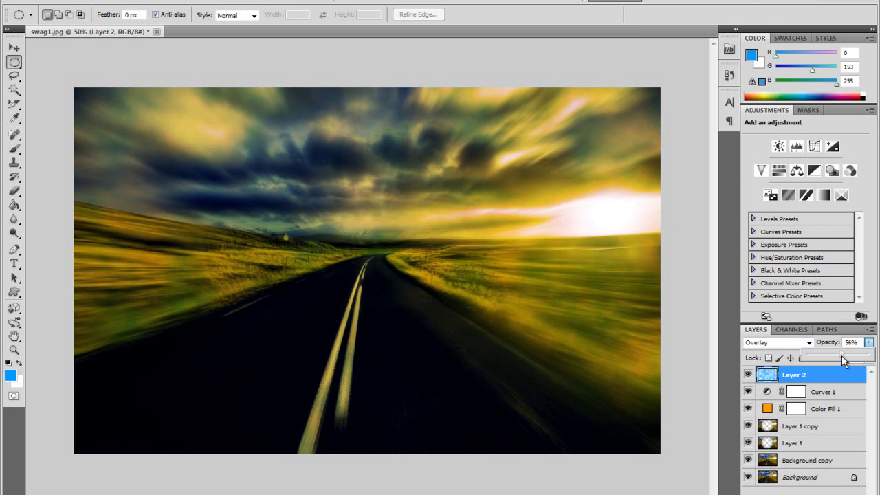
left_click_drag(839, 355, 833, 348)
Apply a Lens Flare to the clouds layer, centred at the top-right of the image.
left_click(177, 1)
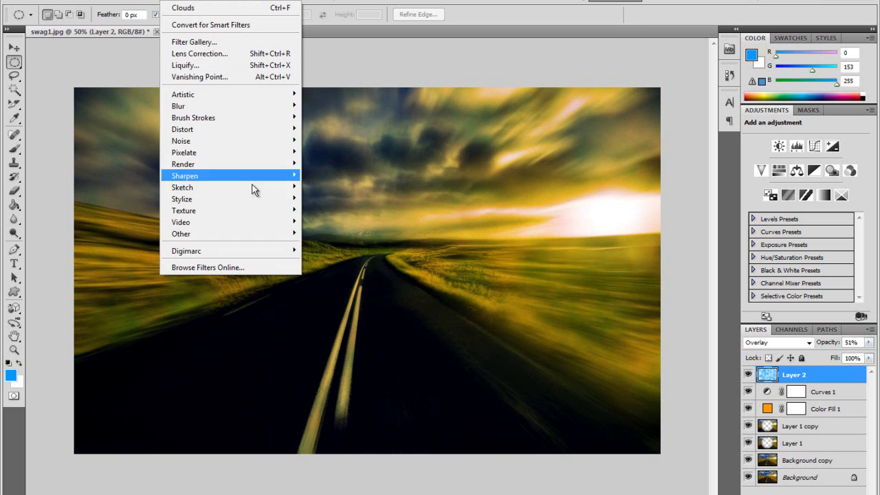
mouse_move(228, 165)
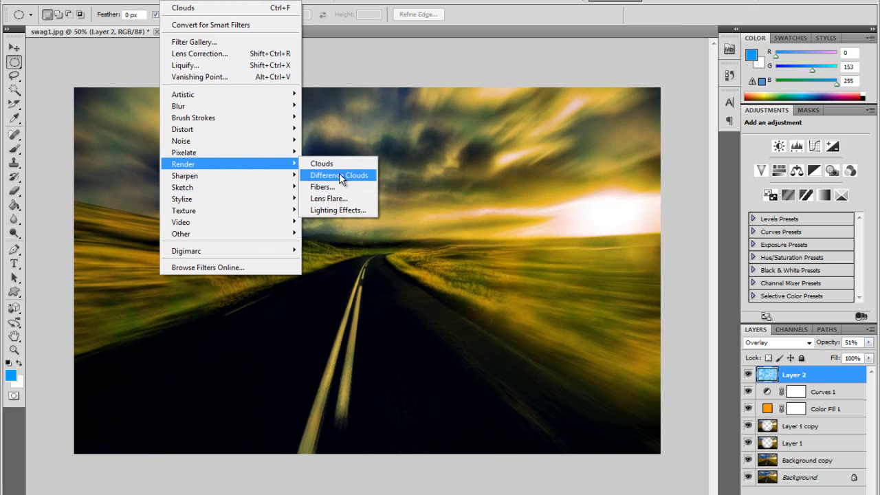
left_click(343, 197)
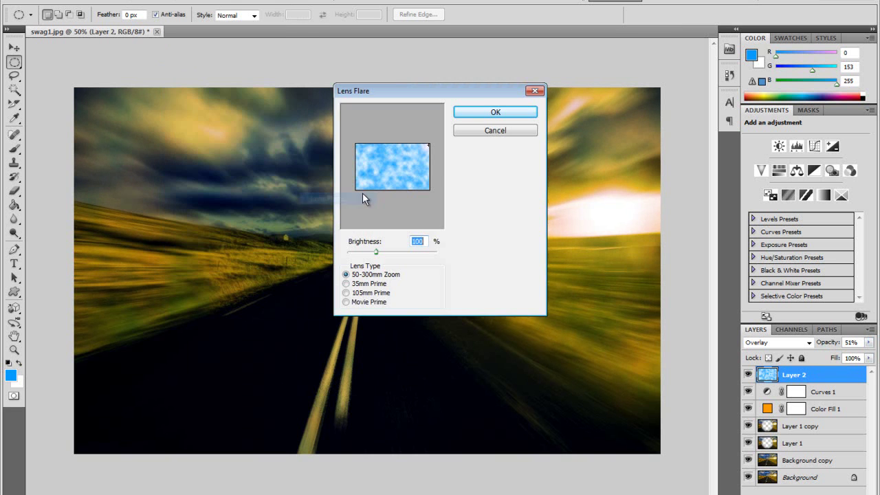
left_click(415, 153)
left_click(399, 164)
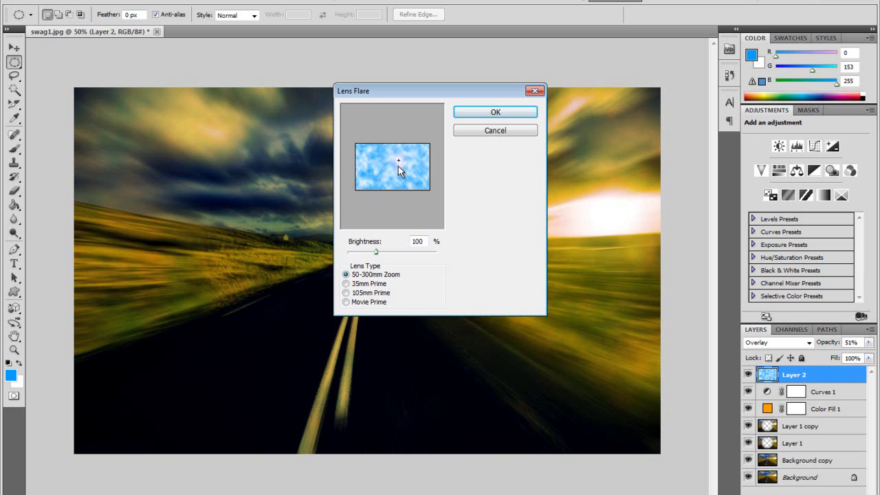
left_click(427, 146)
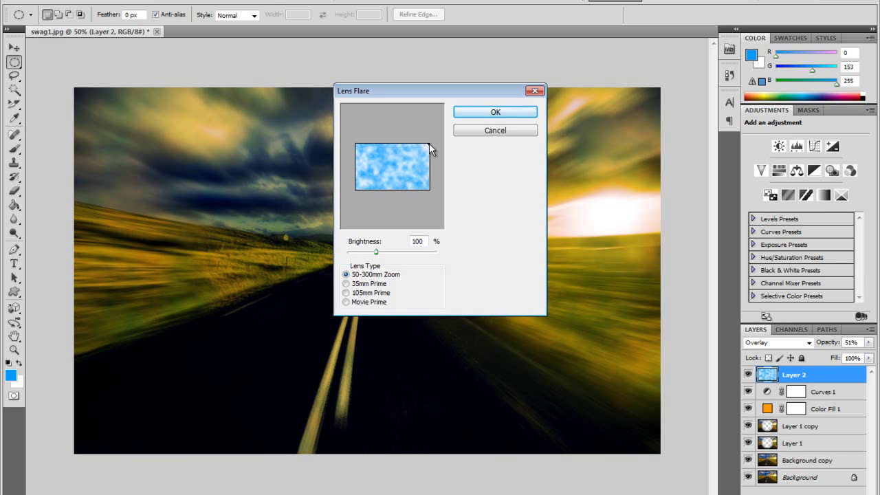
left_click(485, 112)
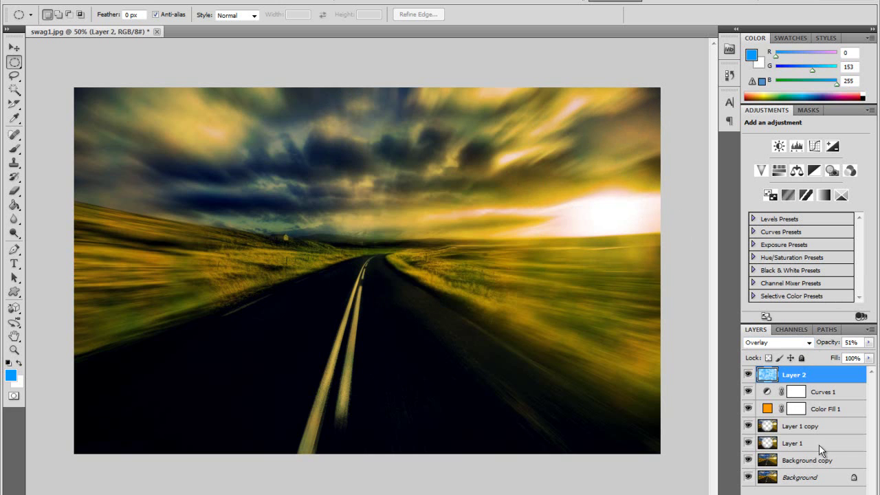
Select every layer and merge them into a single Background layer.
left_click(797, 479, "shift")
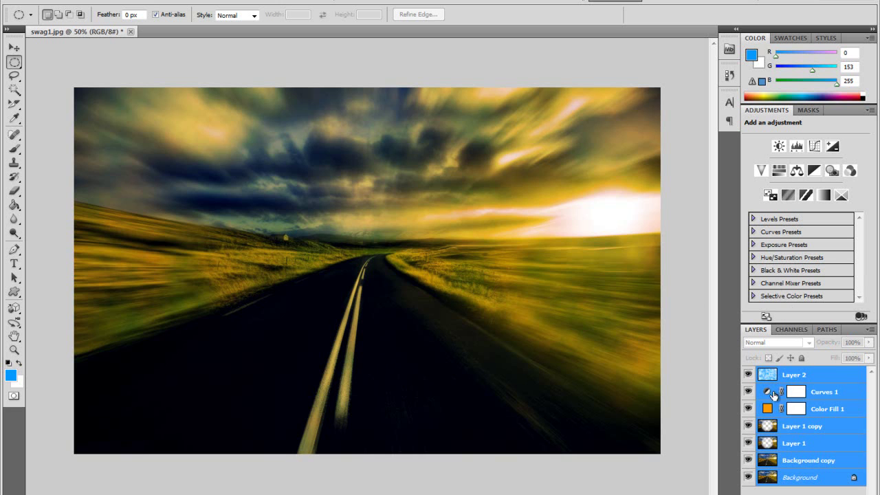
right_click(803, 479)
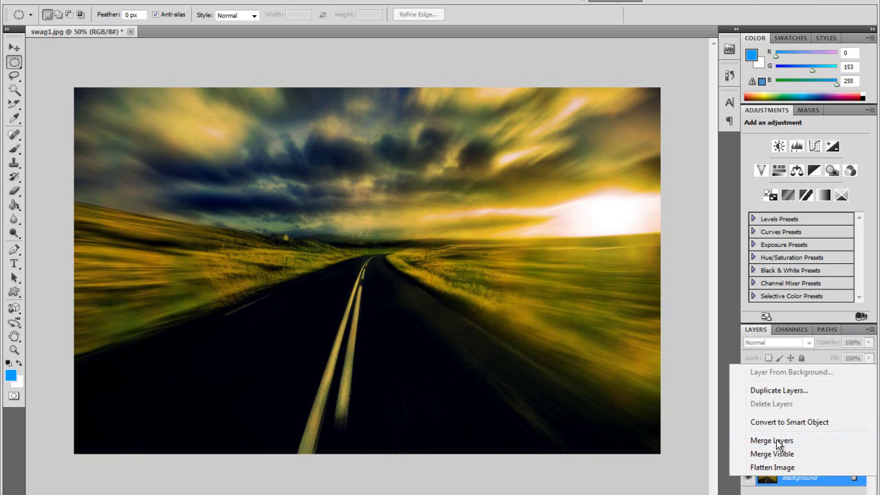
left_click(777, 442)
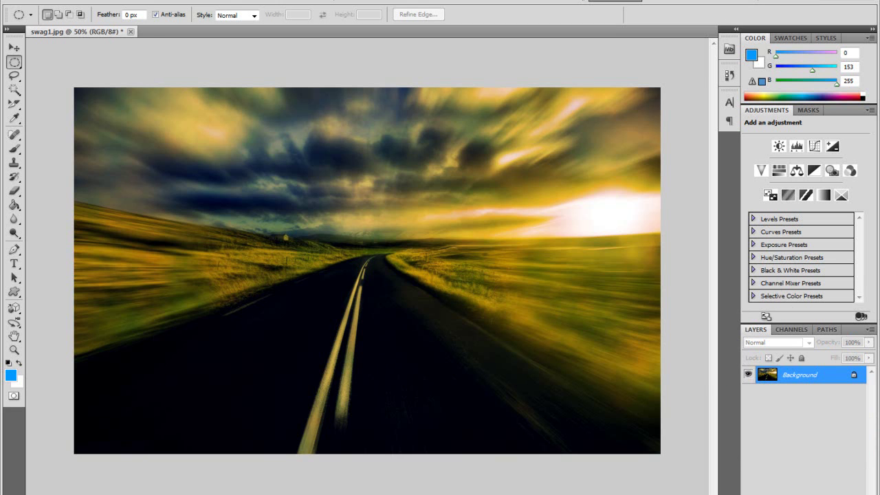
key("alt+Tab")
key("alt+Tab")
Apply an S-shaped Curves adjustment: raise highlights and midtones, and deepen the shadows.
left_click(86, 2)
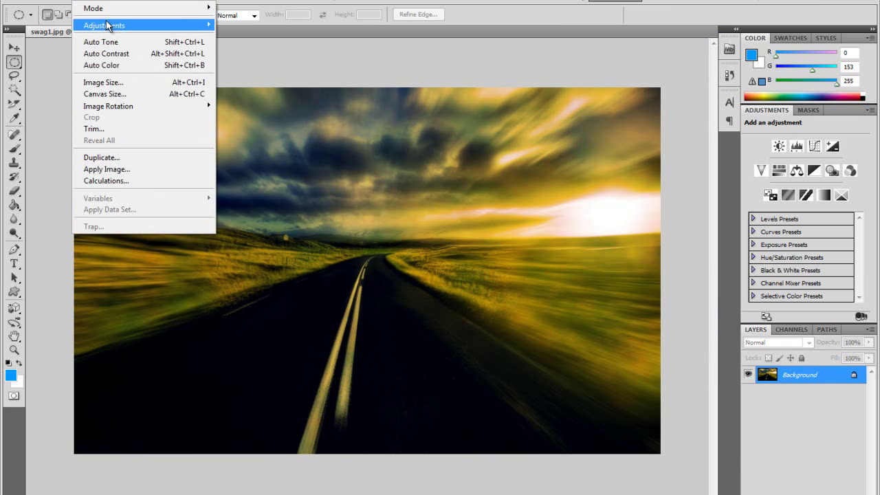
mouse_move(110, 27)
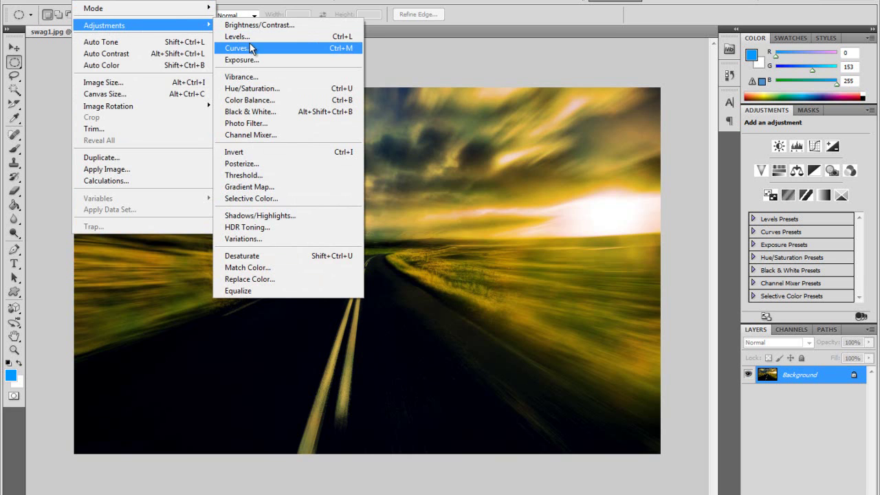
left_click(251, 48)
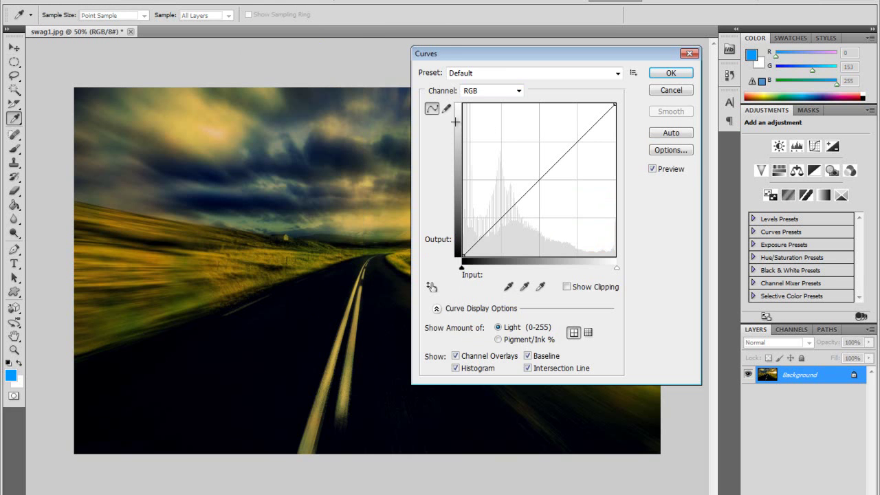
left_click_drag(586, 133, 588, 122)
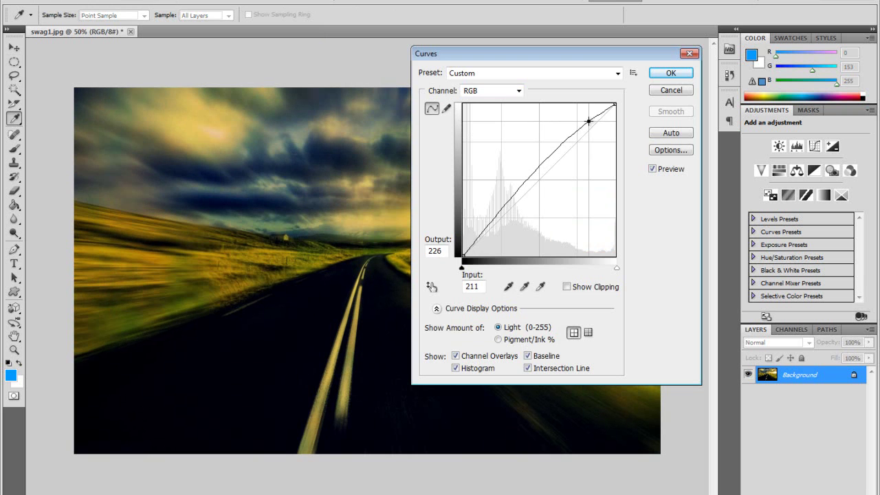
left_click_drag(490, 248, 485, 237)
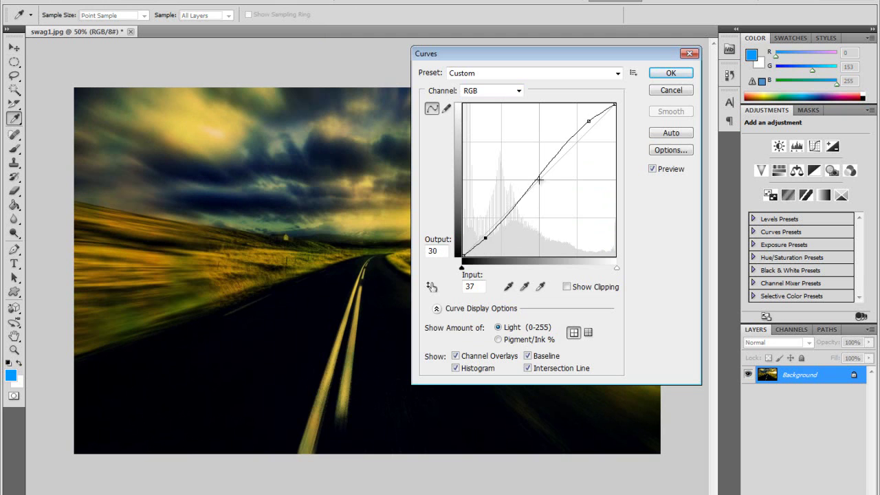
left_click_drag(536, 178, 532, 167)
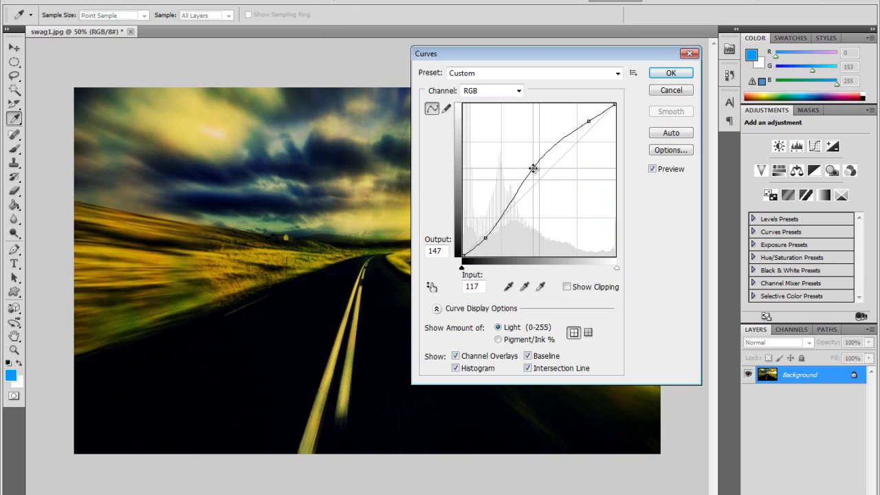
left_click(667, 72)
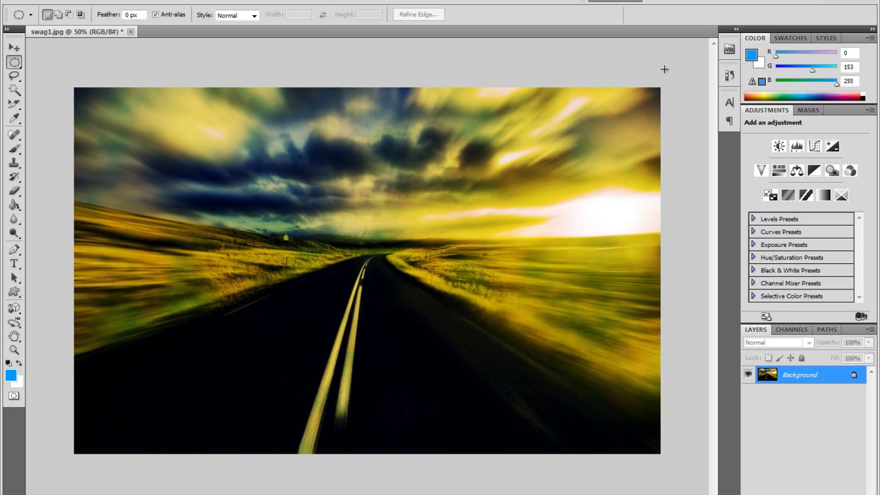